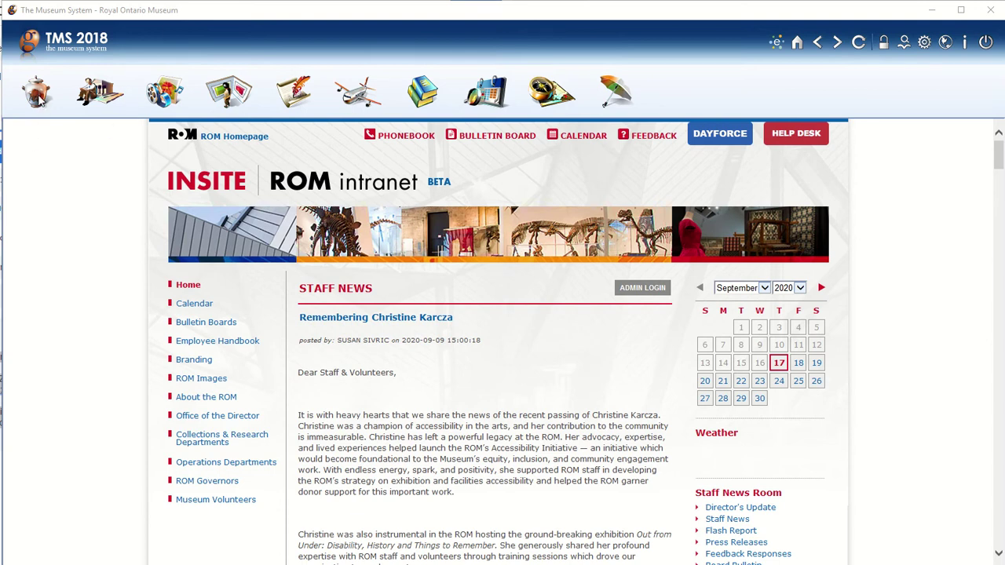
Step: Build a Query Assistant objects search on Object Name with the term 'doll'
left_click(37, 94)
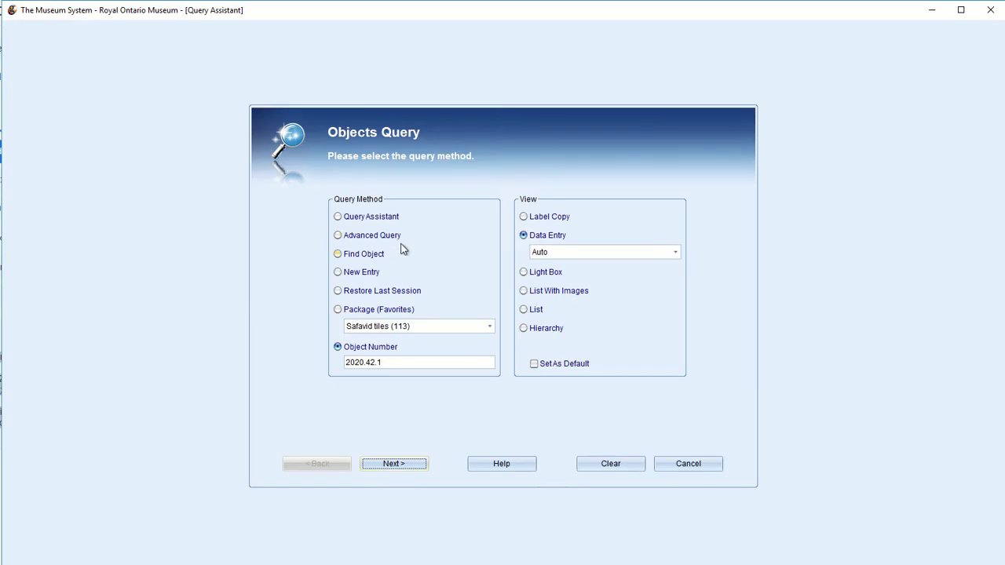
left_click(343, 217)
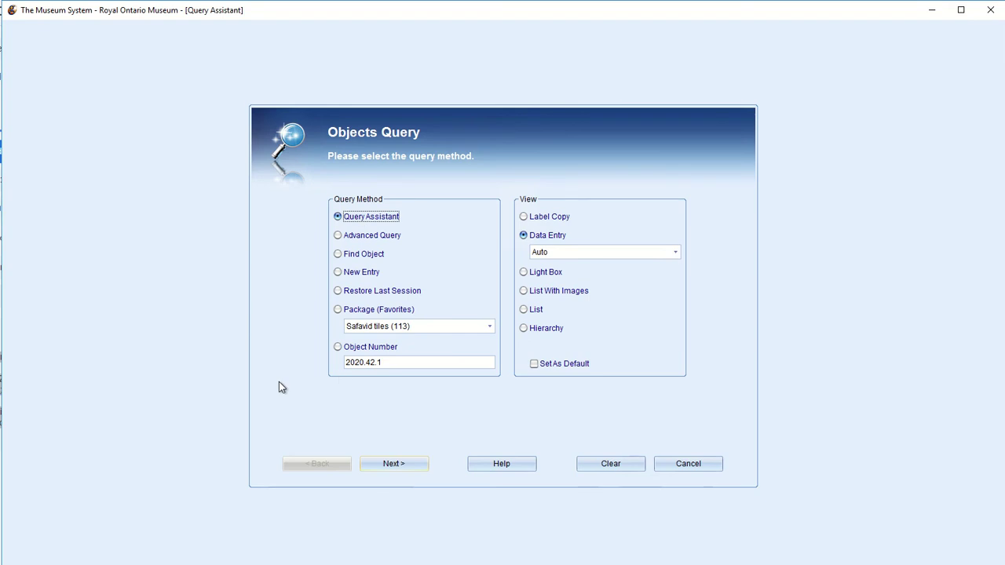
left_click(410, 468)
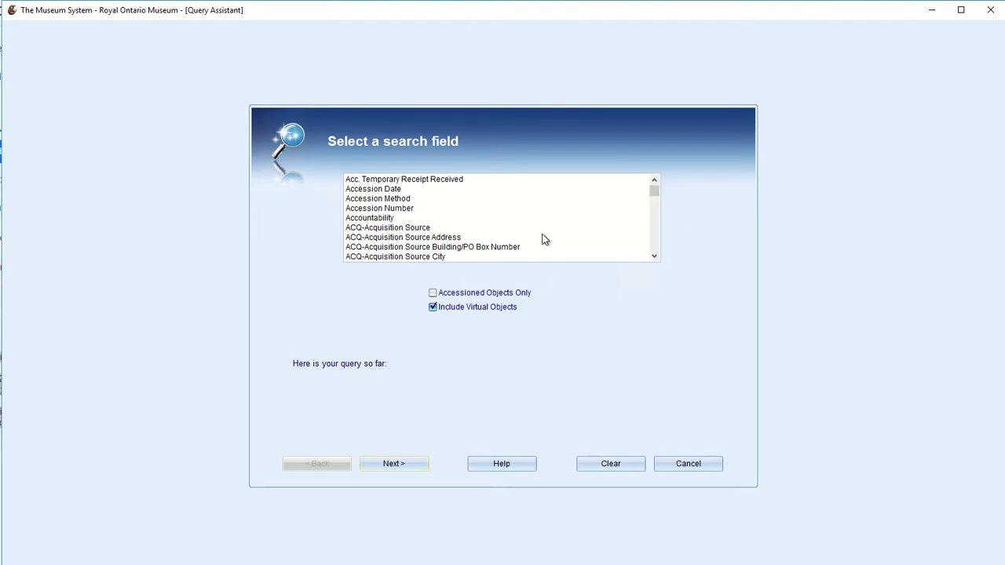
key("o")
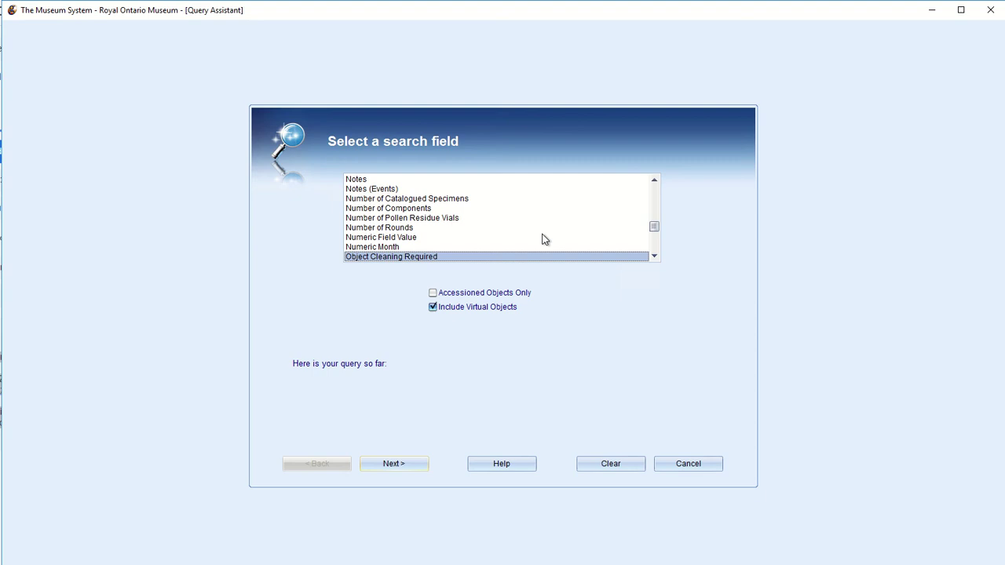
scroll(443, 250, "down", 3)
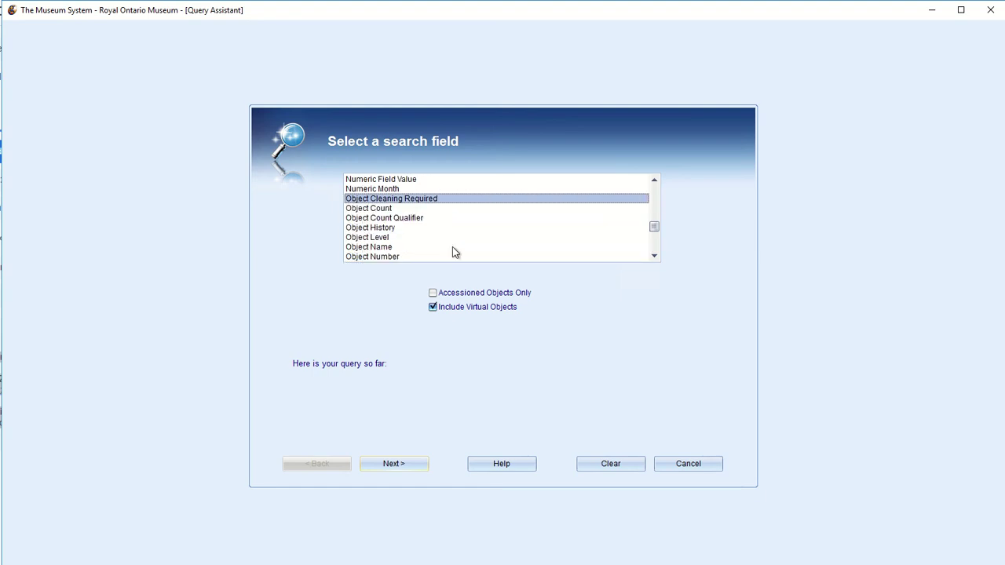
left_click(375, 219)
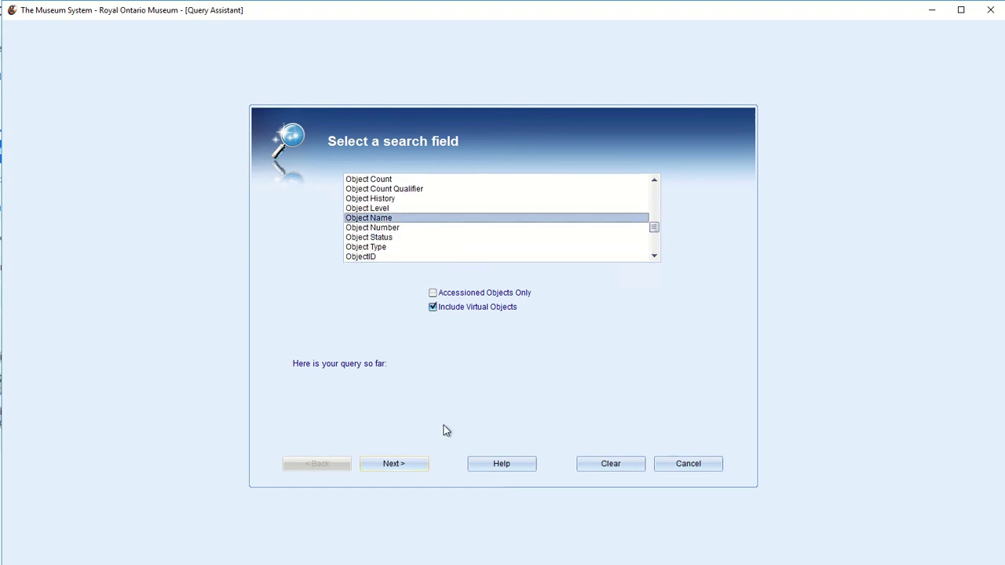
left_click(409, 463)
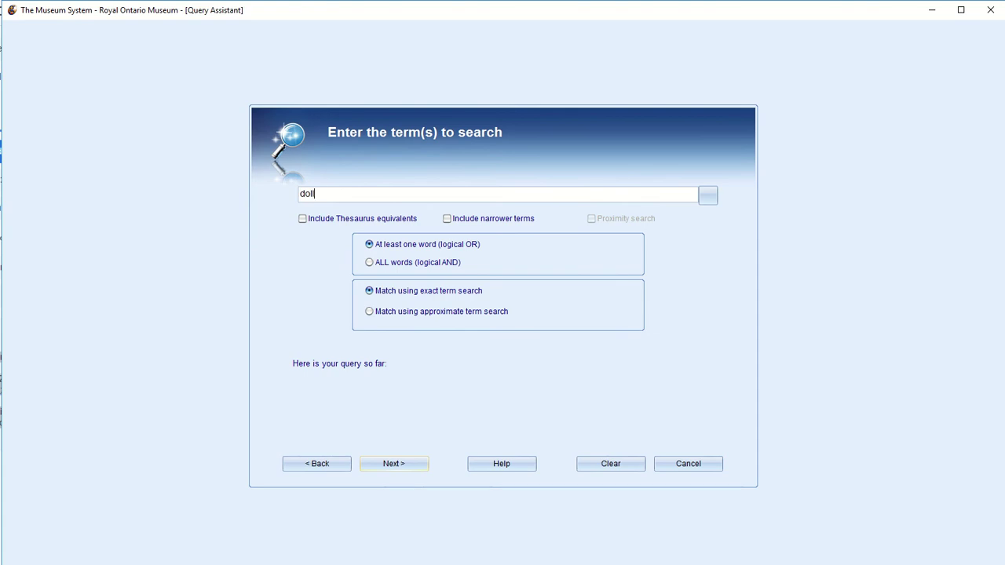
left_click(399, 465)
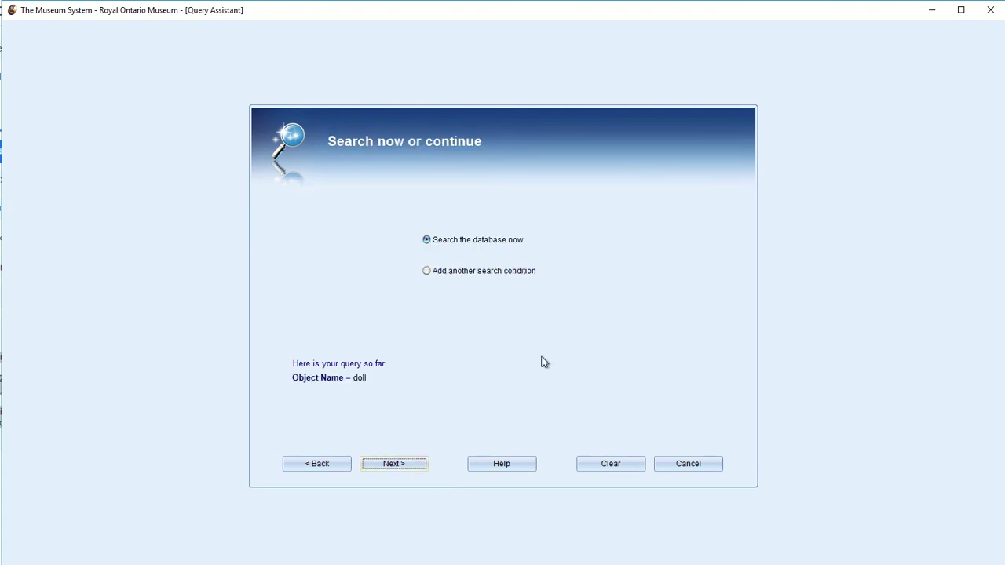
Step: Run the doll search, view the 958 results as a light box, and open 914.28.1 in data entry
left_click(409, 466)
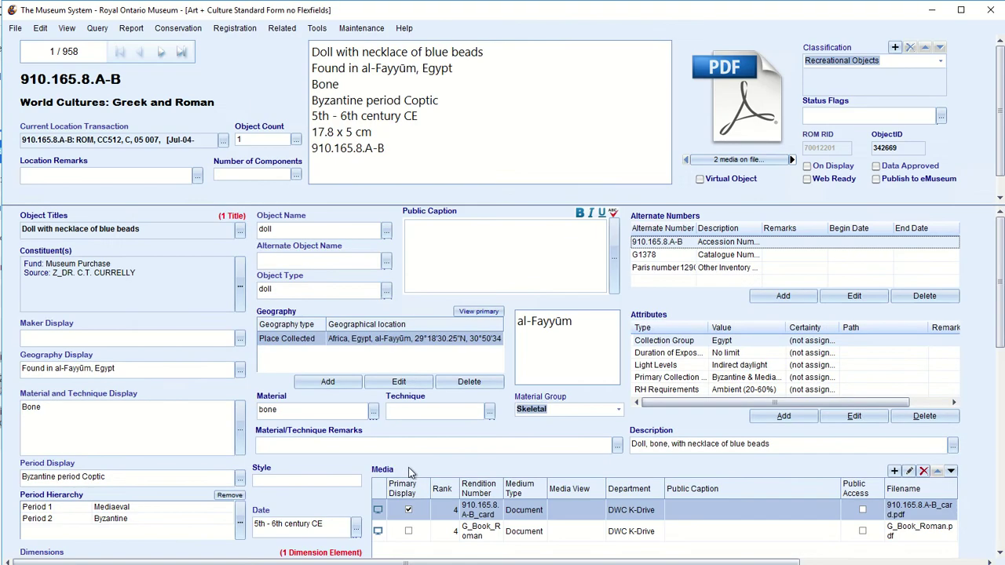
left_click(67, 29)
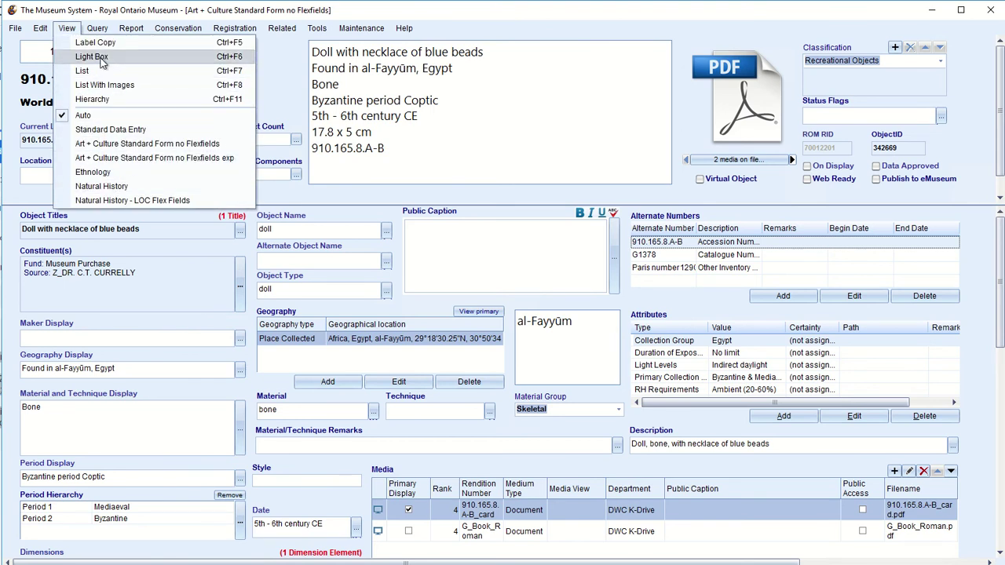
left_click(93, 57)
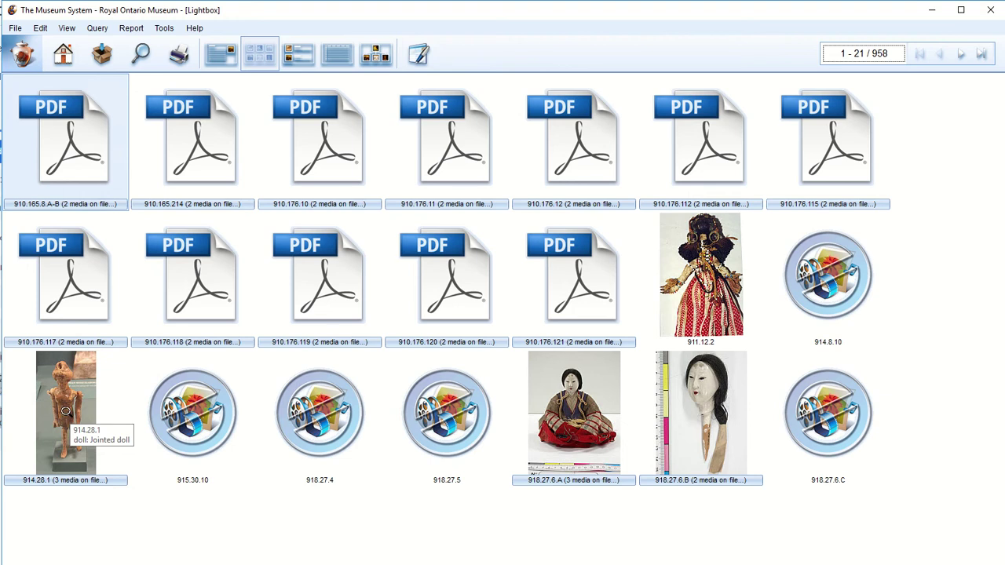
left_click(66, 411)
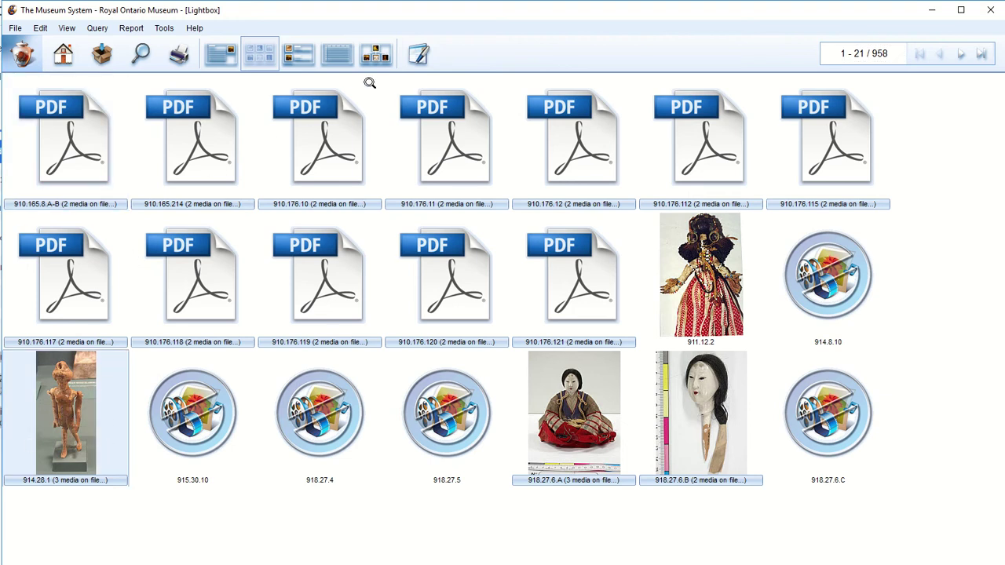
left_click(423, 57)
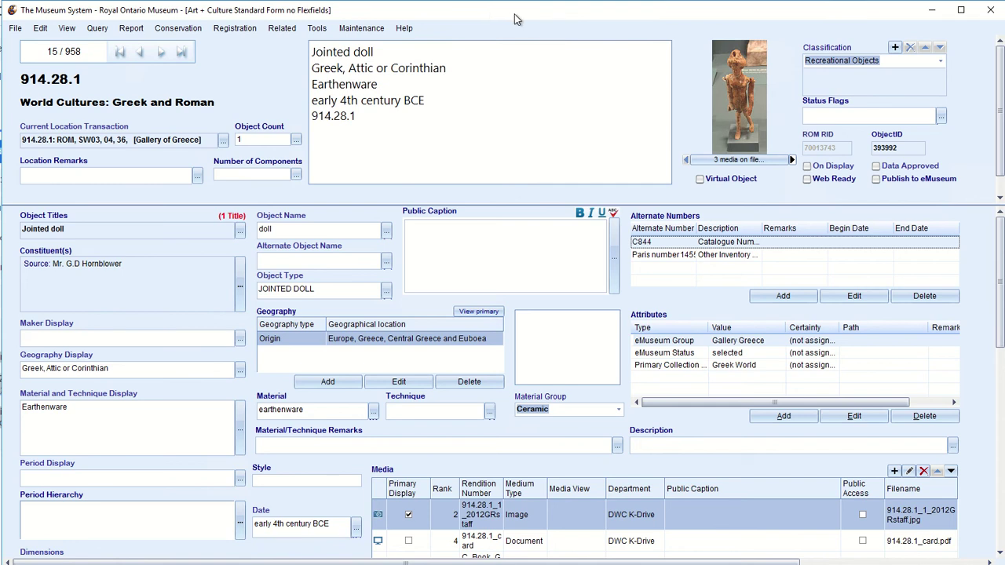
Step: Bring up the Tools menu from the 914.28.1 jointed doll's data entry form
left_click(316, 29)
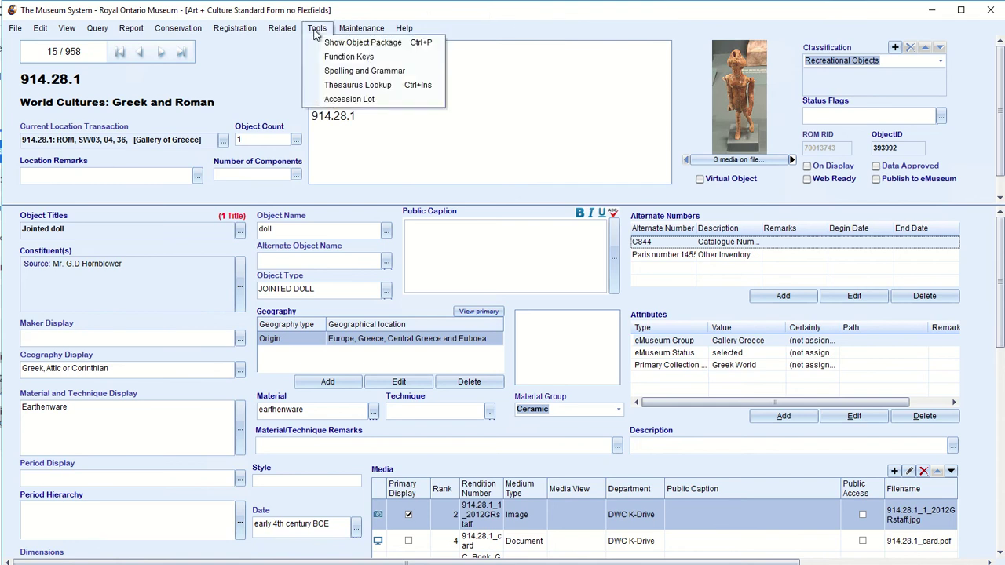
Step: Show the object packages, glance at Easson 1985, then return to the 27 Personal packages
left_click(410, 49)
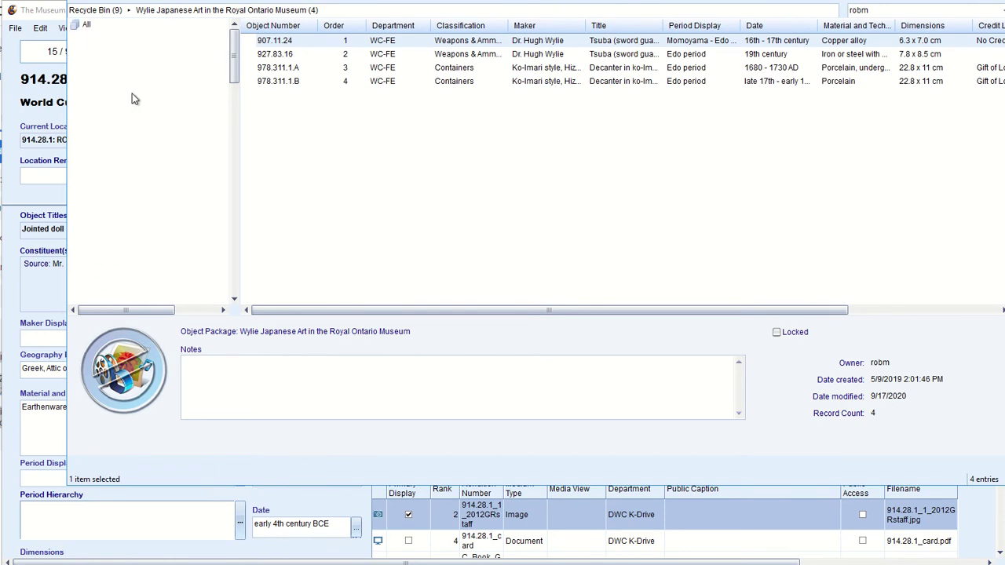
left_click(132, 93)
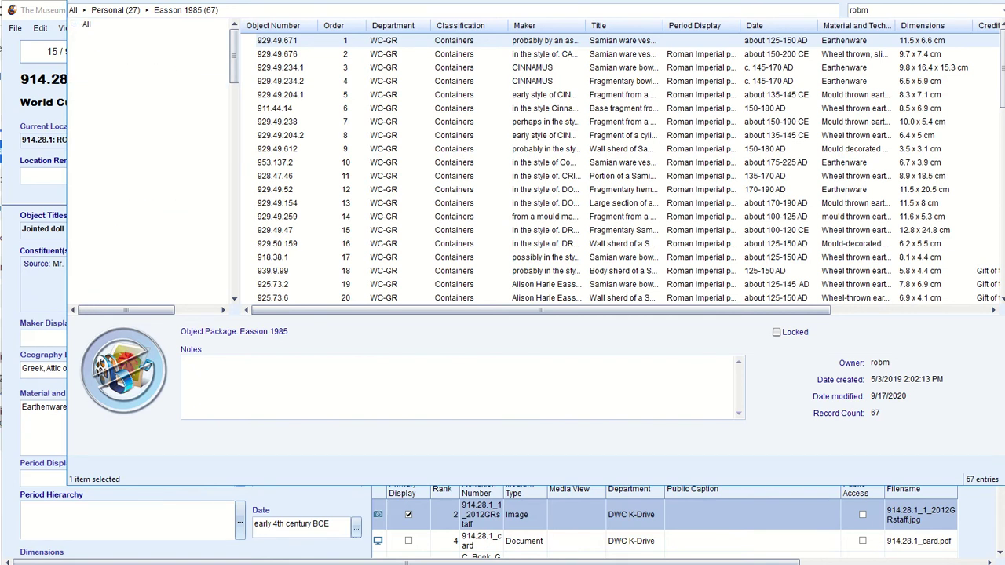
left_click_drag(421, 0, 384, 30)
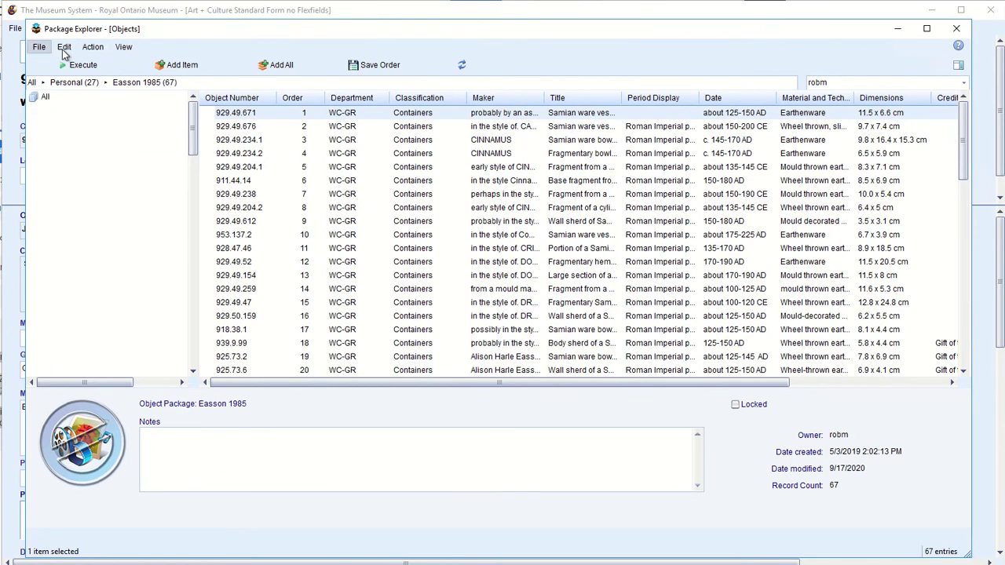
left_click(67, 110)
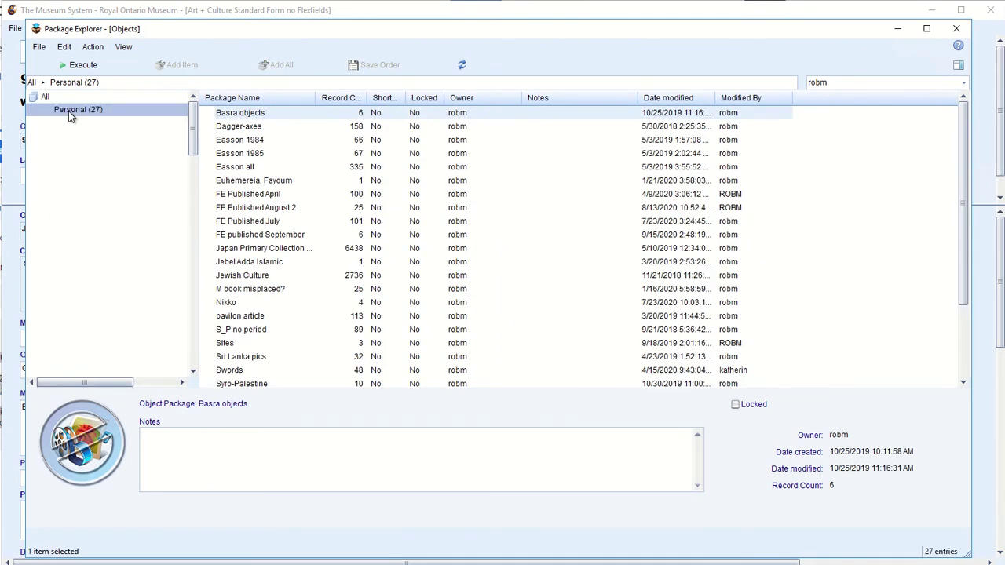
Step: Create a new personal package named 'Doll X' and add object 914.28.1 to it
left_click(38, 48)
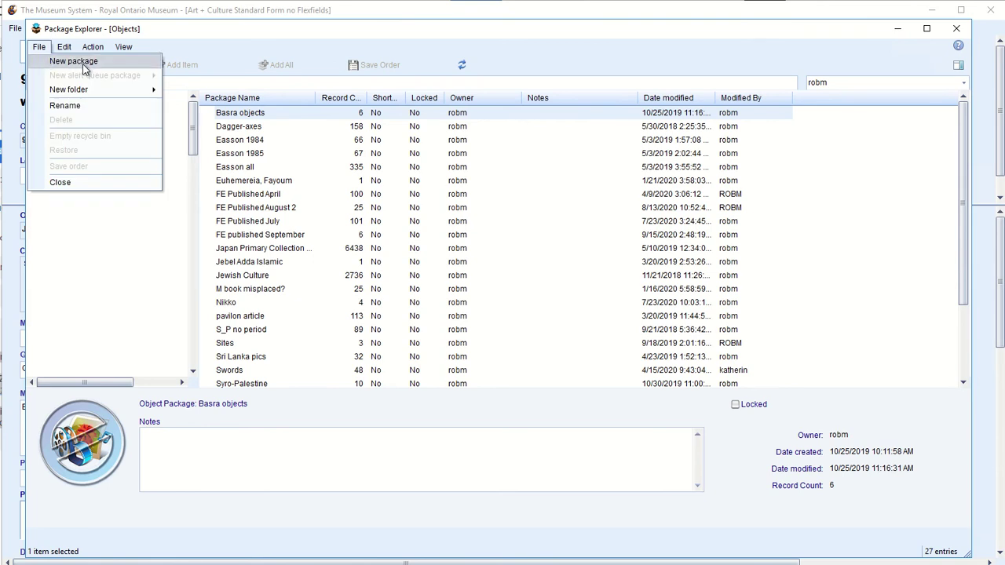
left_click(74, 61)
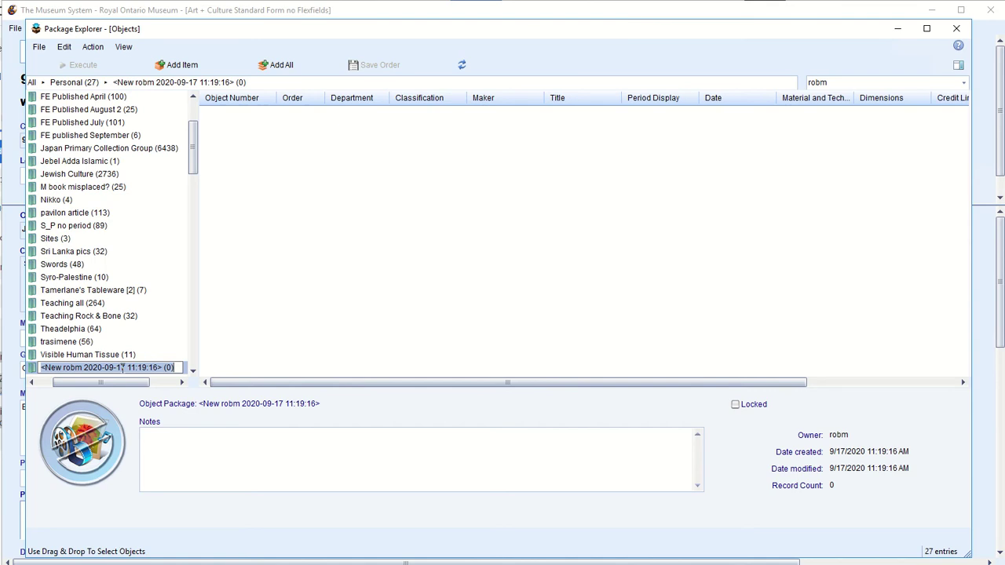
left_click_drag(195, 163, 188, 183)
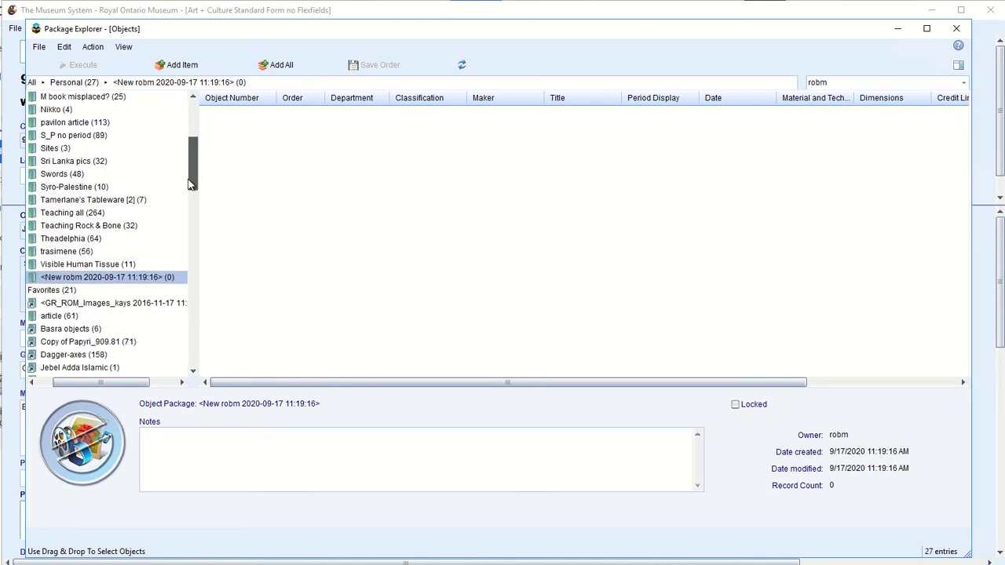
left_click(100, 280)
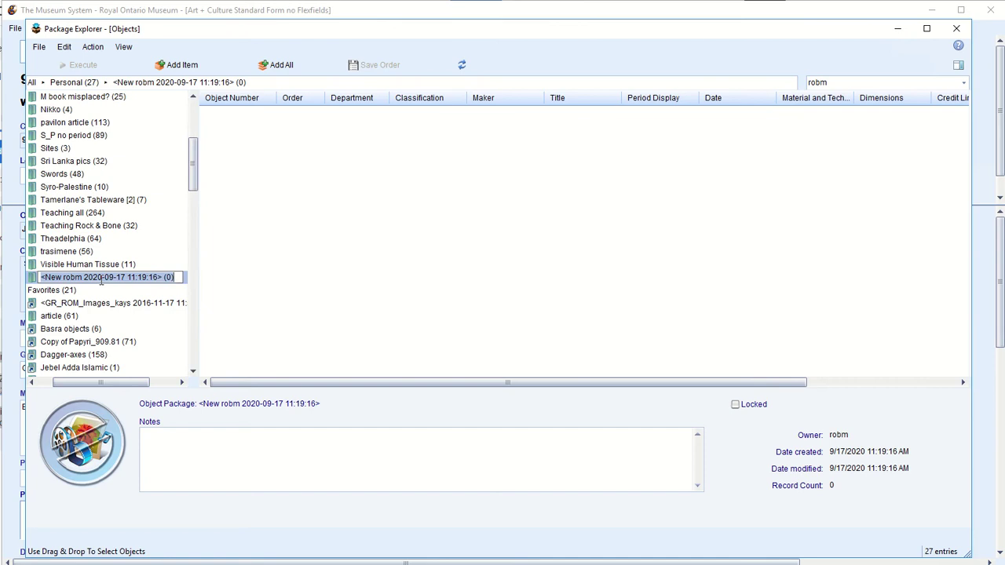
type("Doll")
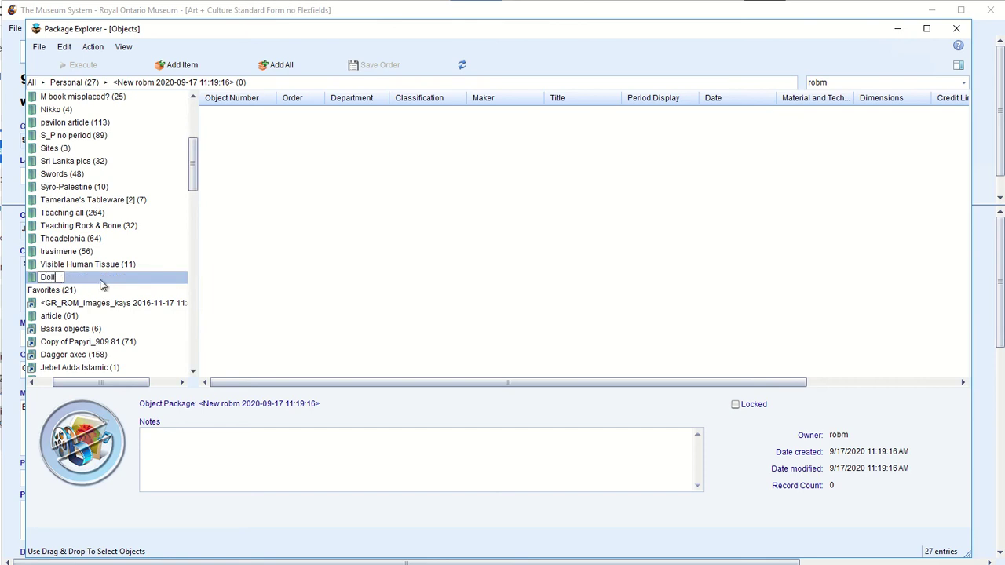
type(" X")
left_click(177, 64)
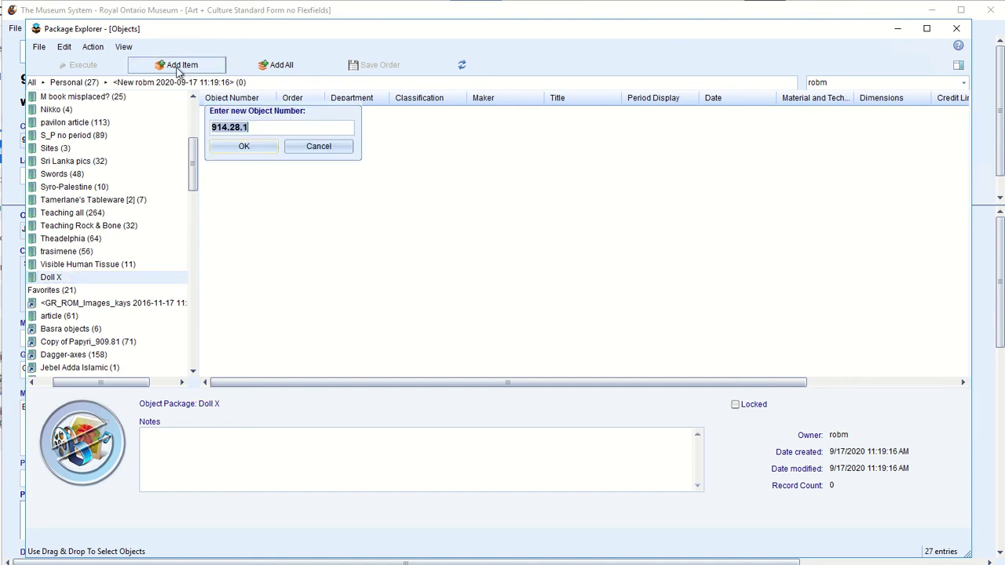
left_click(239, 149)
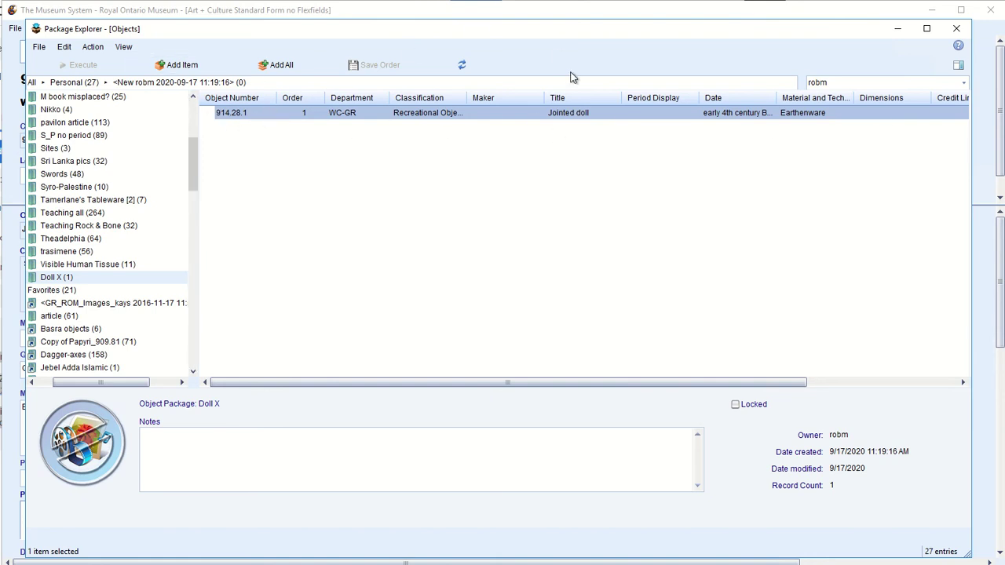
Step: Show the doll results as a list with images and open 918.27.7.A in the full record
left_click(394, 12)
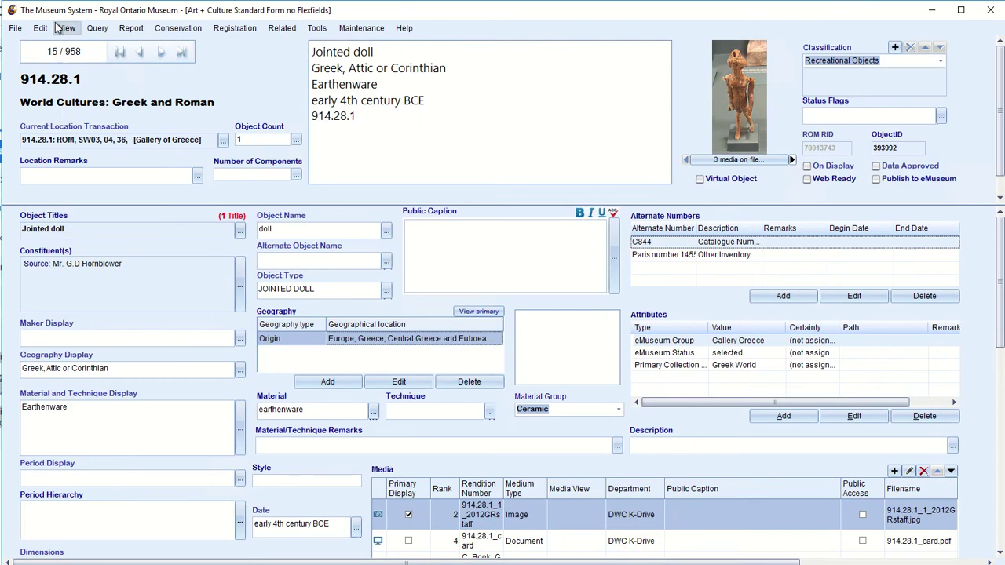
left_click(98, 29)
mouse_move(68, 29)
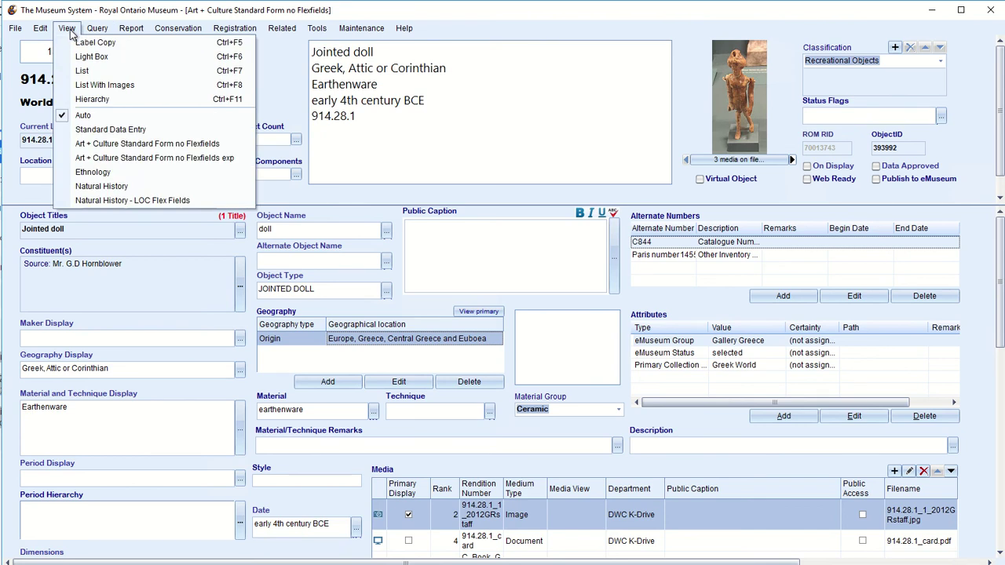
left_click(114, 85)
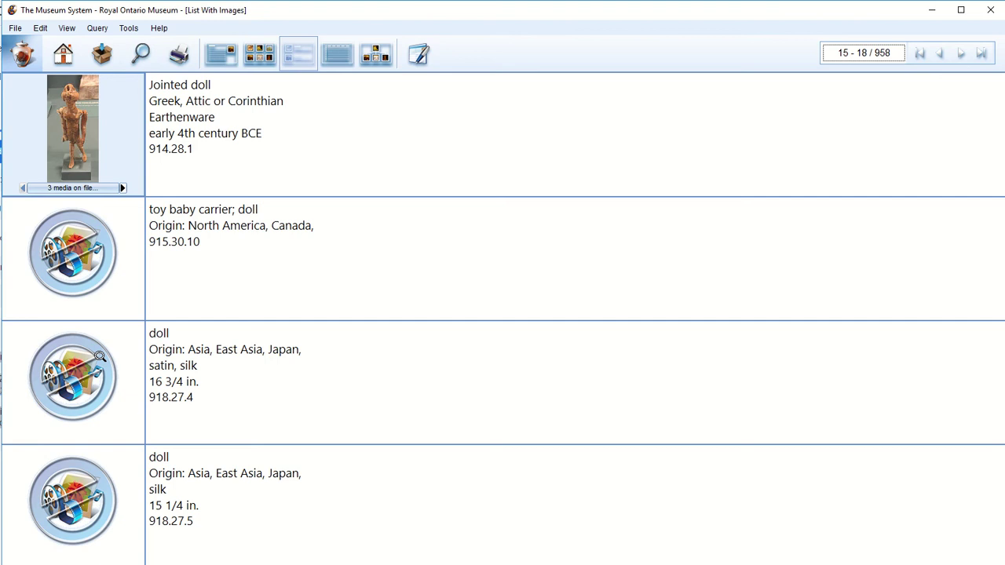
left_click(958, 55)
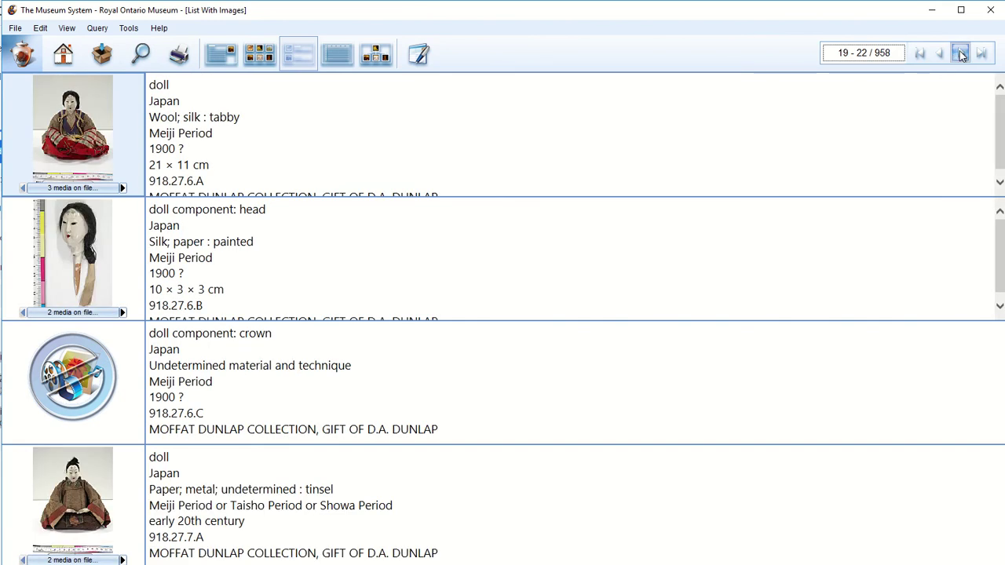
left_click(86, 494)
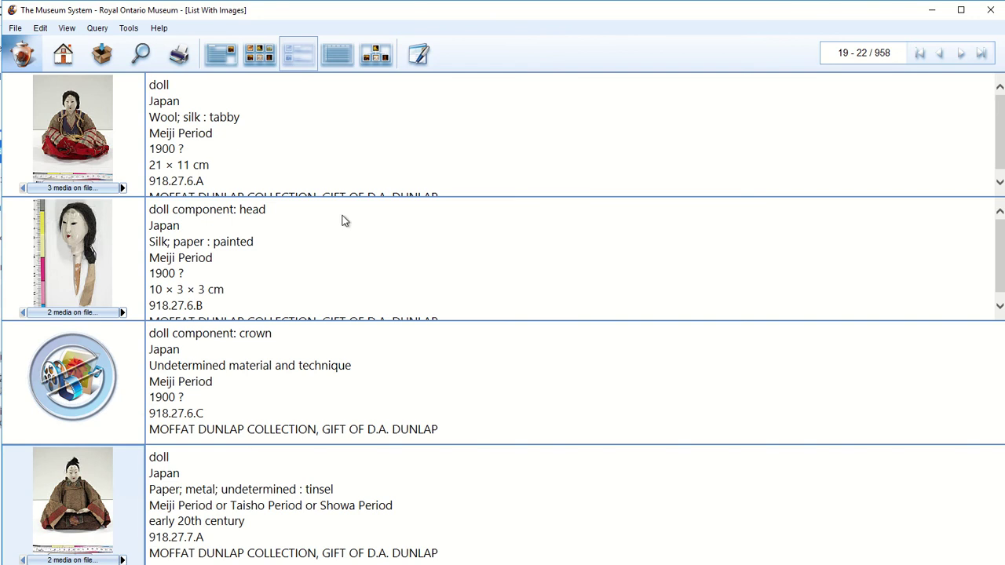
left_click(418, 53)
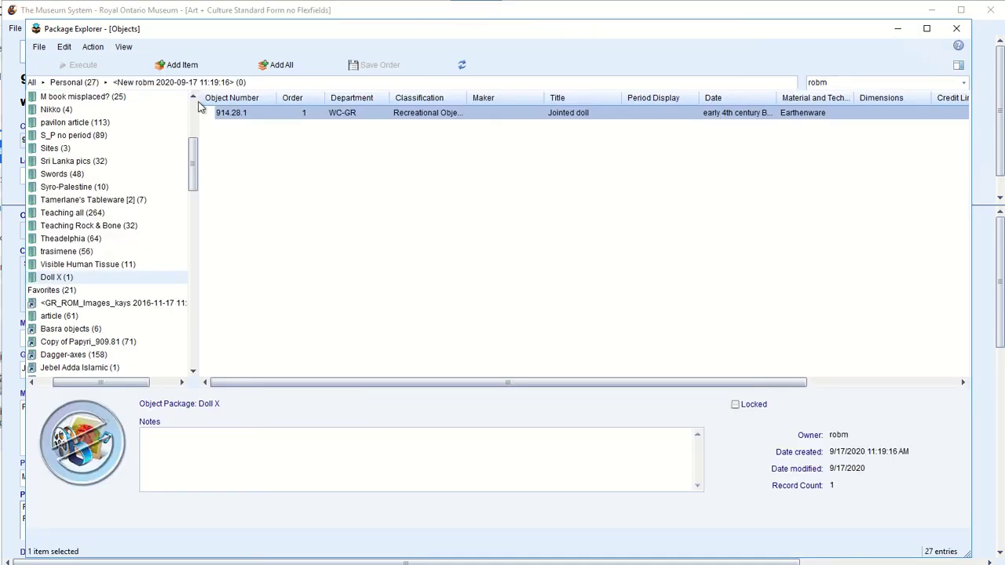
Step: Add 918.27.7.A to Doll X alongside 914.28.1, then close Package Explorer
left_click(179, 65)
left_click(247, 148)
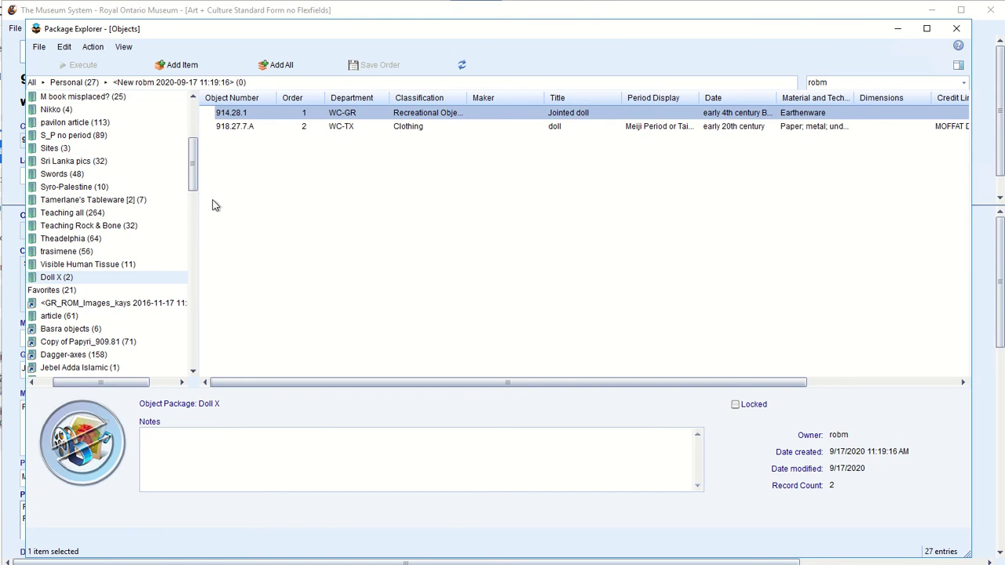
left_click(271, 128)
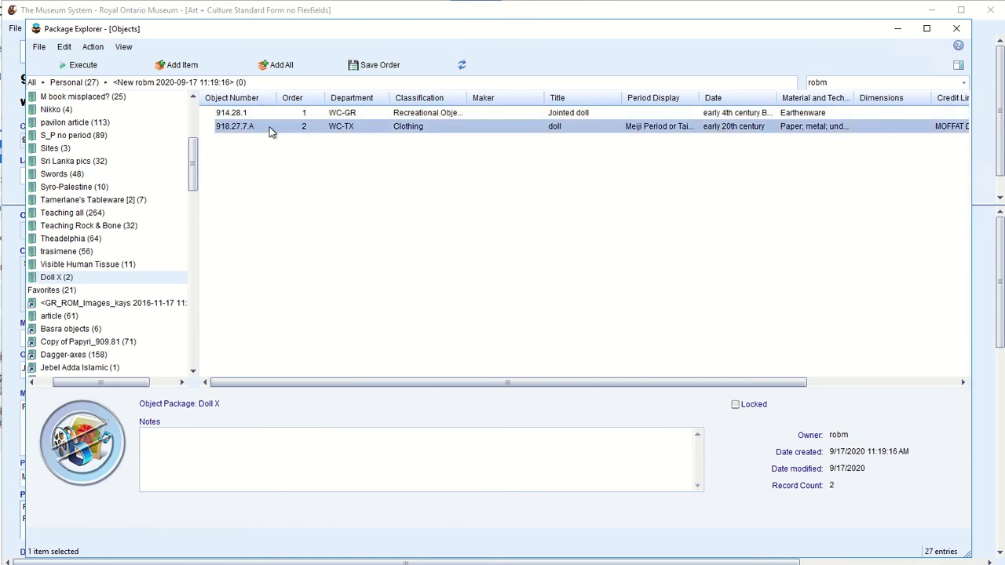
left_click(257, 115)
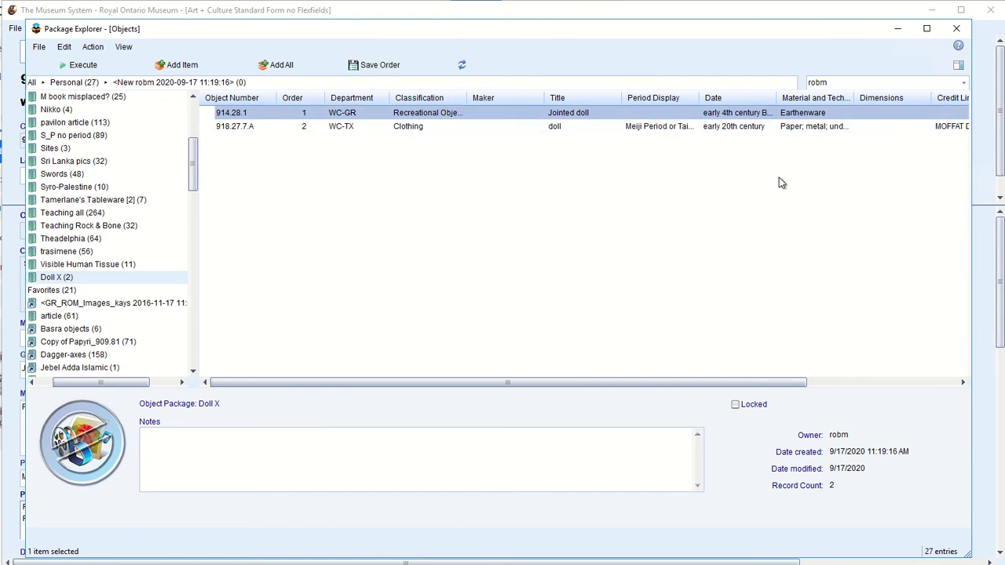
left_click(956, 29)
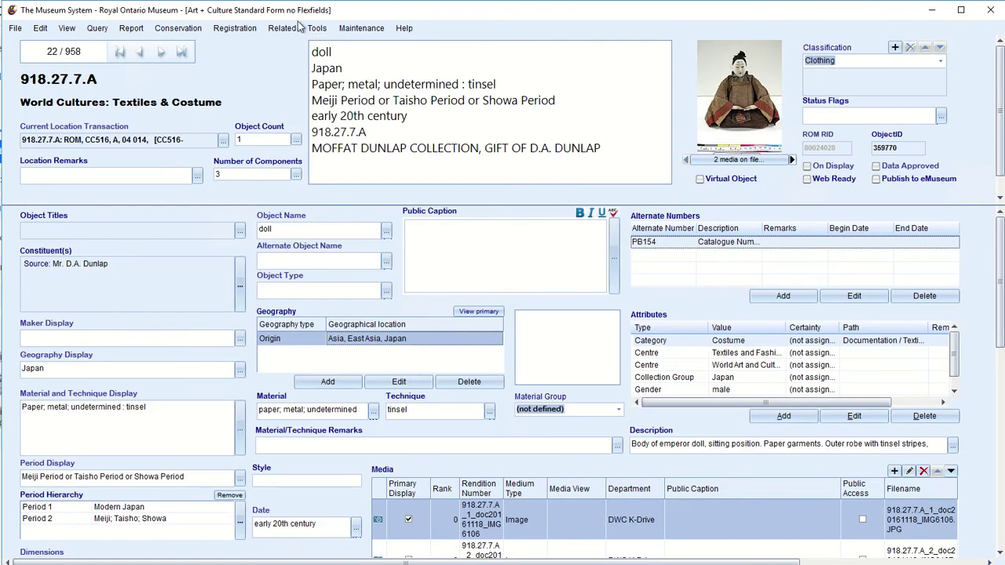
Step: Start a Query Assistant refinement of the current doll selection
left_click(99, 32)
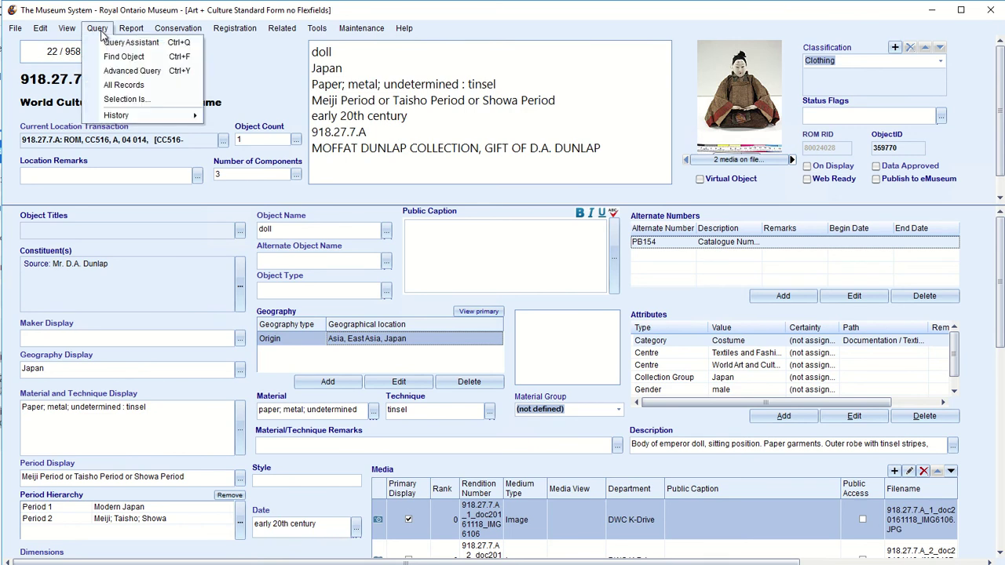
left_click(138, 47)
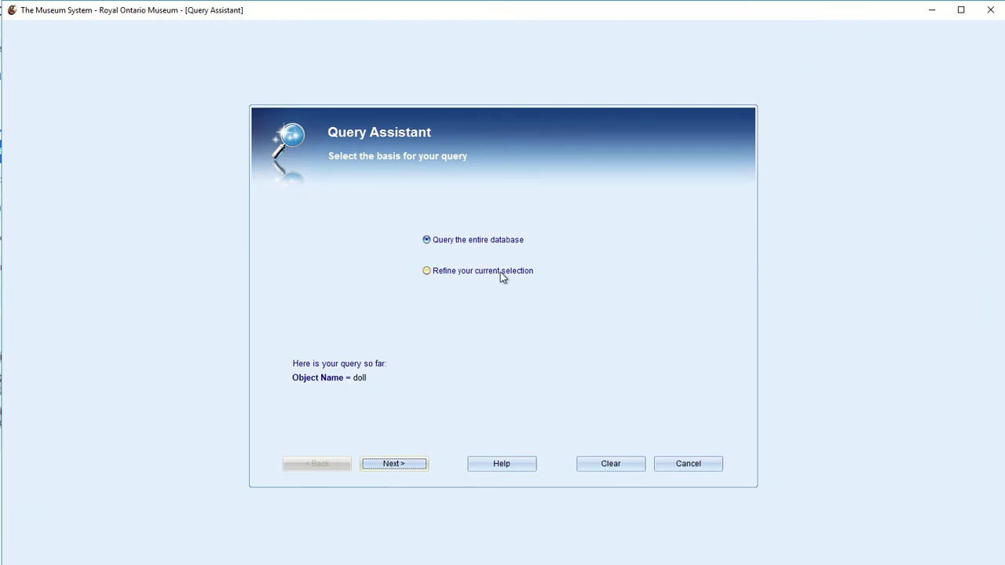
left_click(424, 273)
left_click(406, 464)
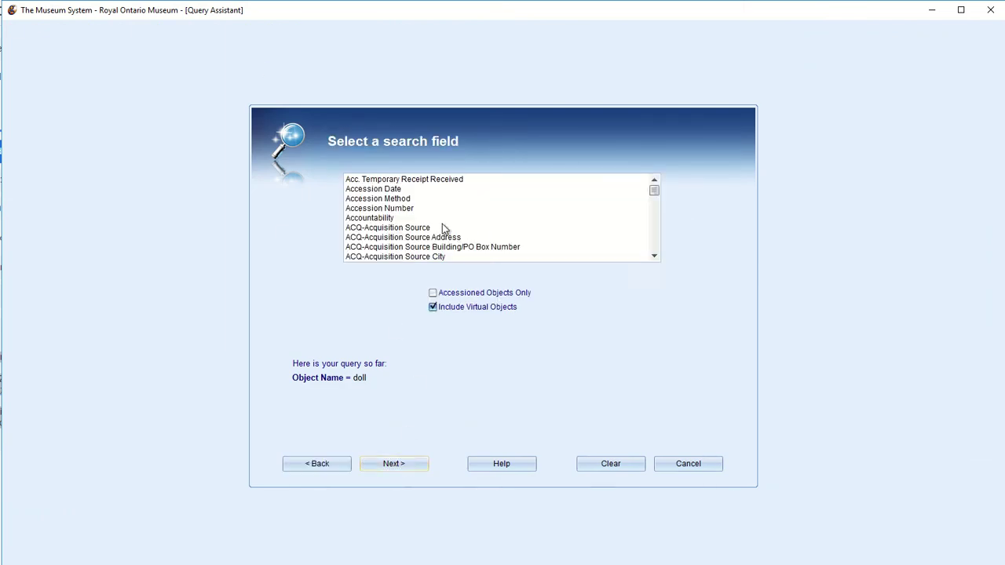
Step: Add the condition Department = World Cultures: West Asian and run it, leaving 12 records
key("d")
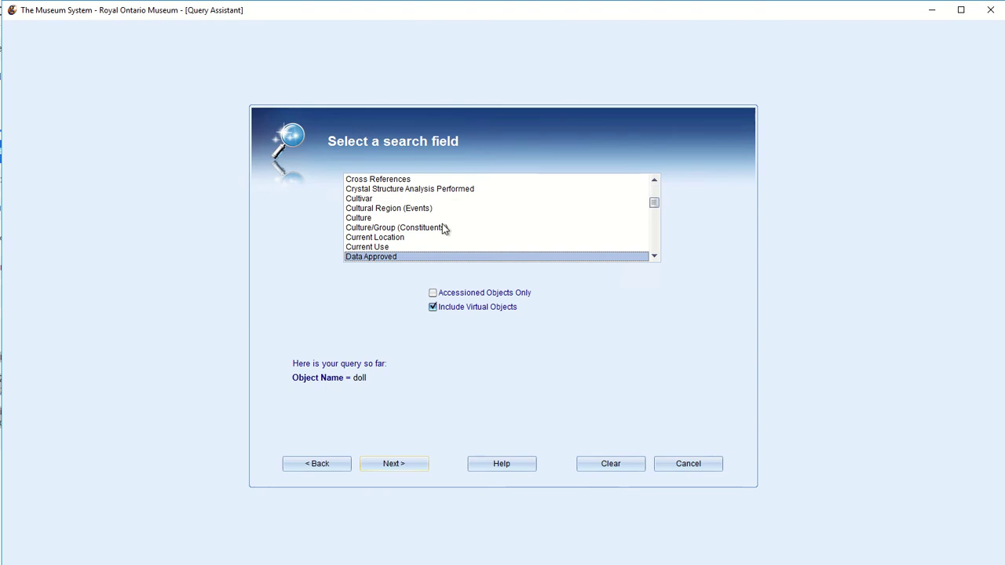
key("e")
scroll(392, 225, "down", 1)
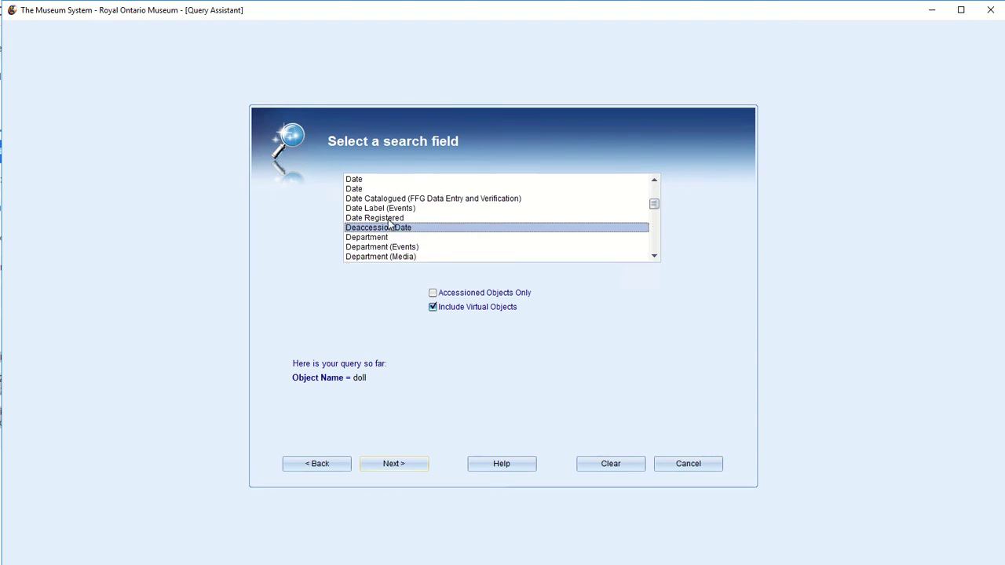
left_click(372, 238)
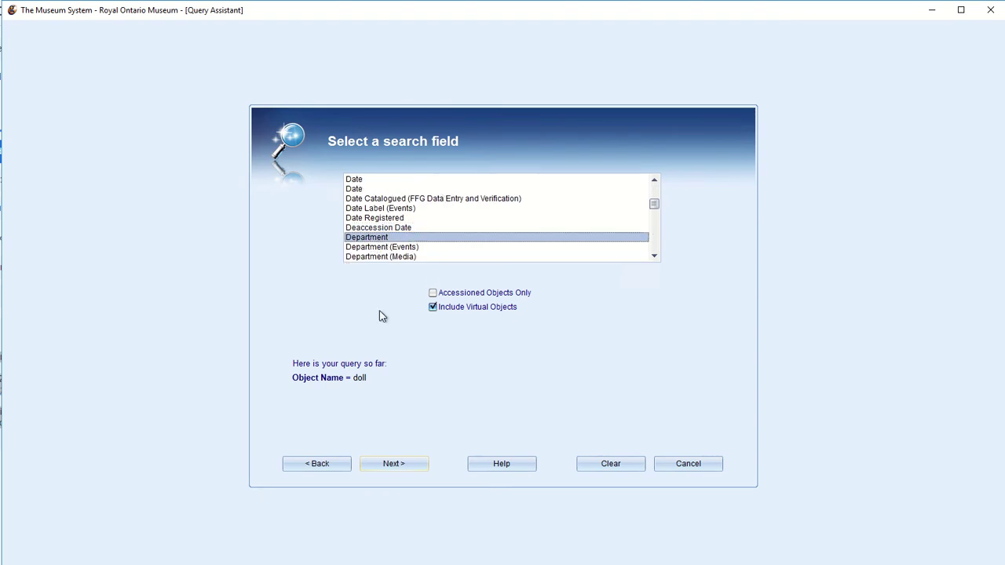
left_click(397, 464)
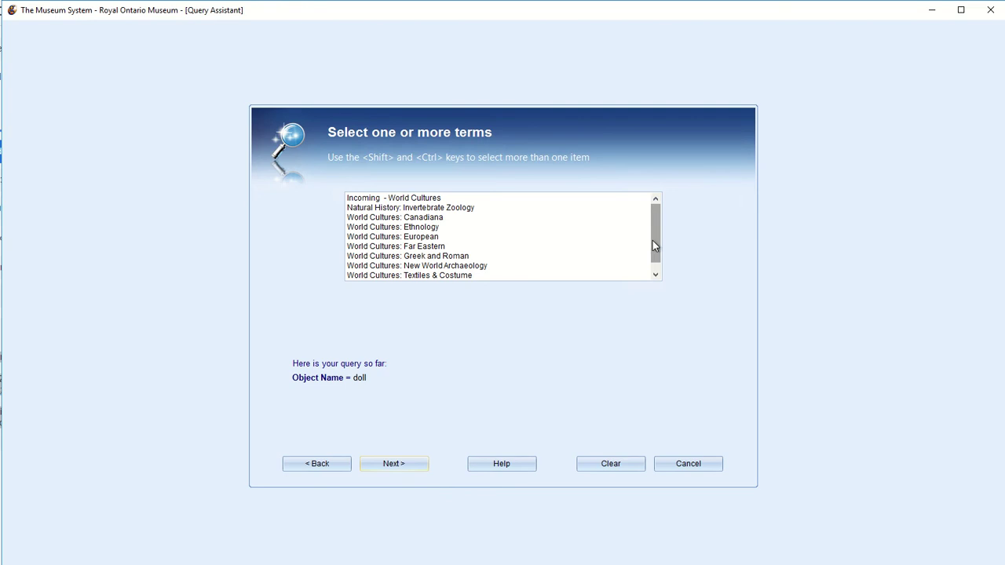
scroll(653, 241, "down", 1)
left_click(428, 275)
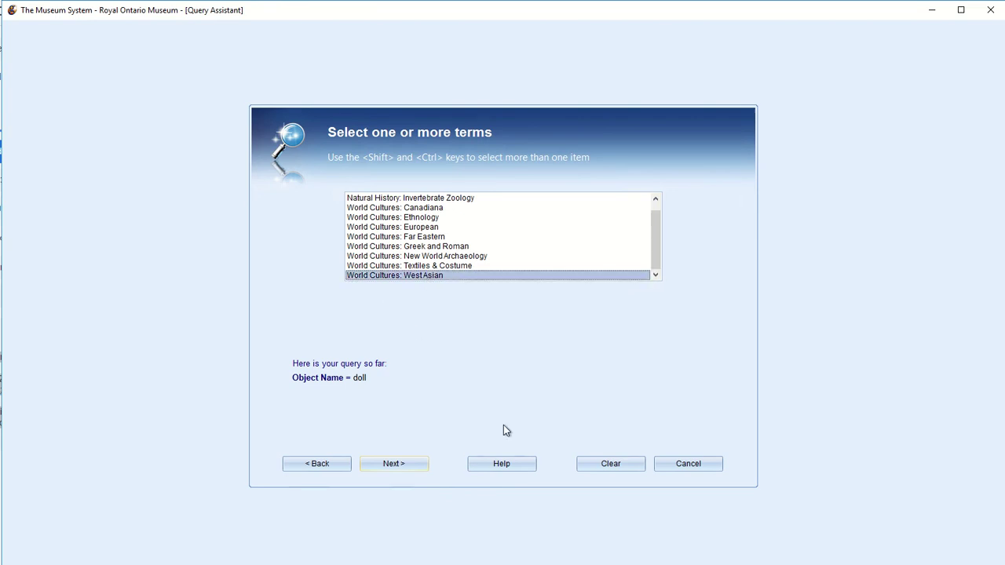
left_click(392, 465)
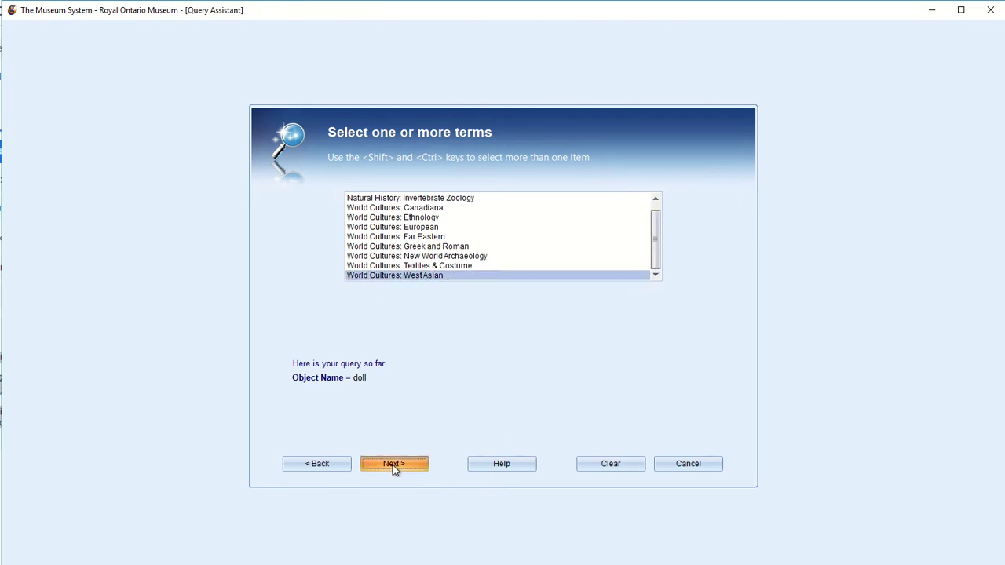
left_click(393, 464)
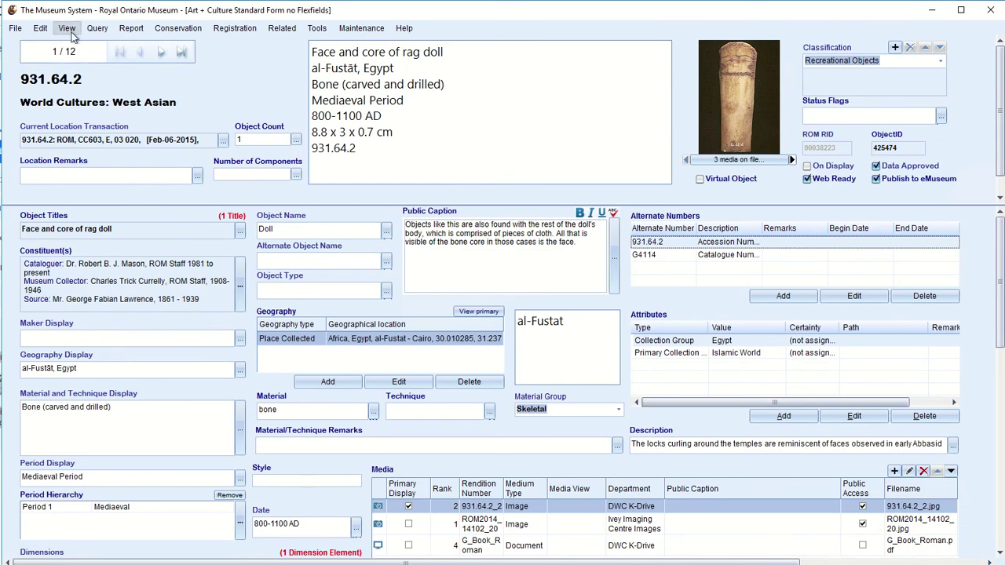
Step: View the 12 West Asian results as a light box, then return to the data entry form
left_click(67, 28)
left_click(39, 44)
left_click(40, 28)
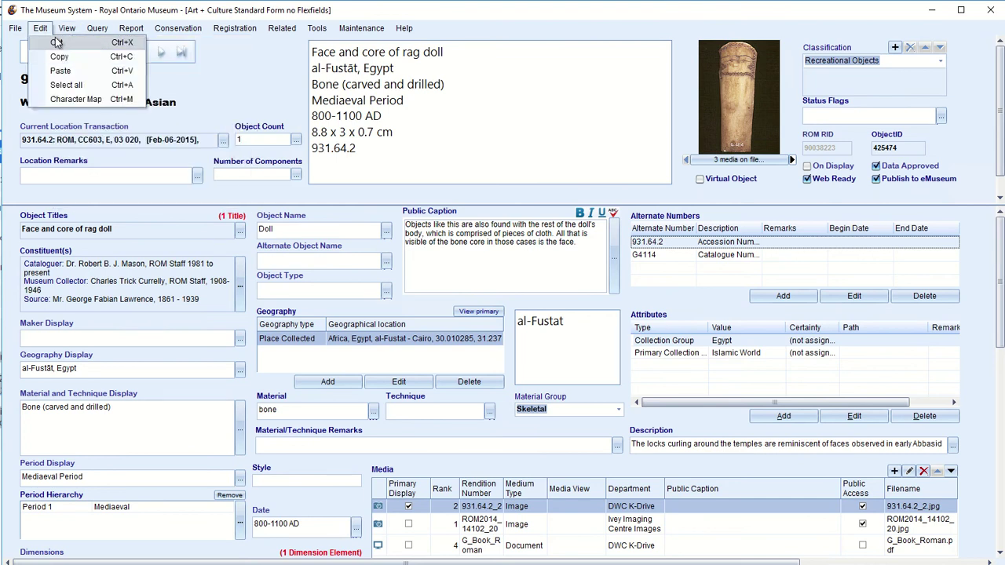
left_click(67, 29)
left_click(80, 57)
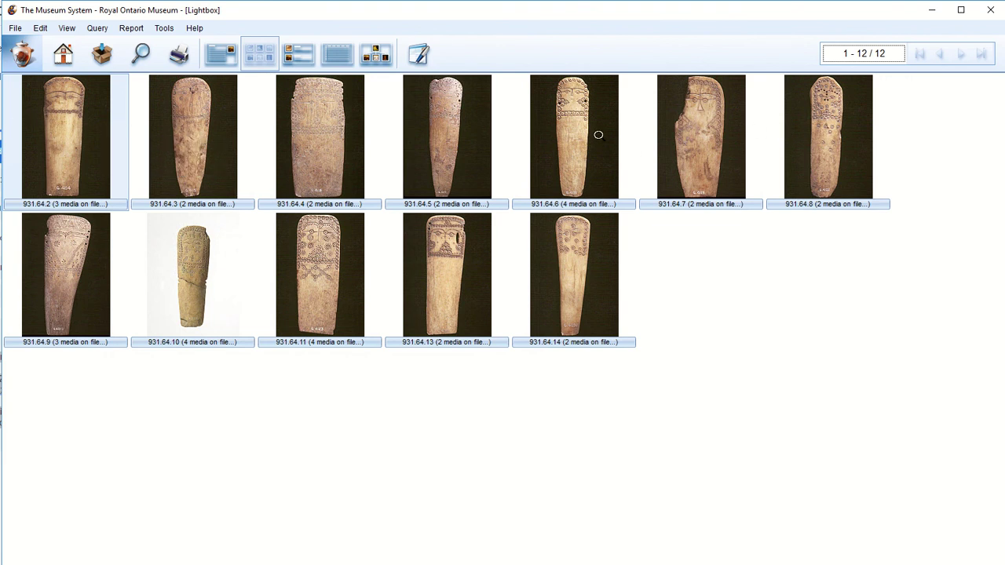
left_click(421, 56)
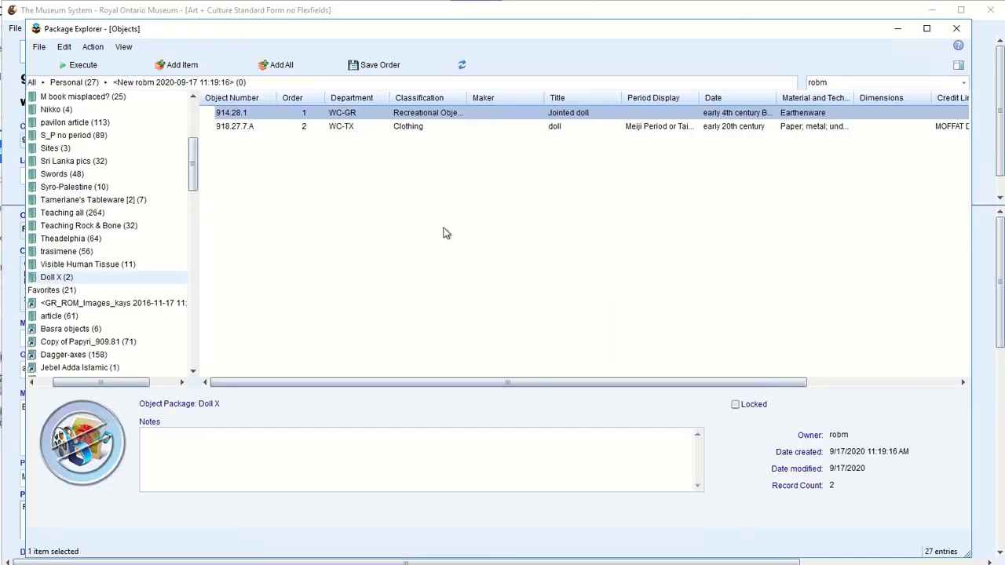
Step: Add all 12 results to Doll X, making 14 objects, and load the package as the working set
left_click(281, 69)
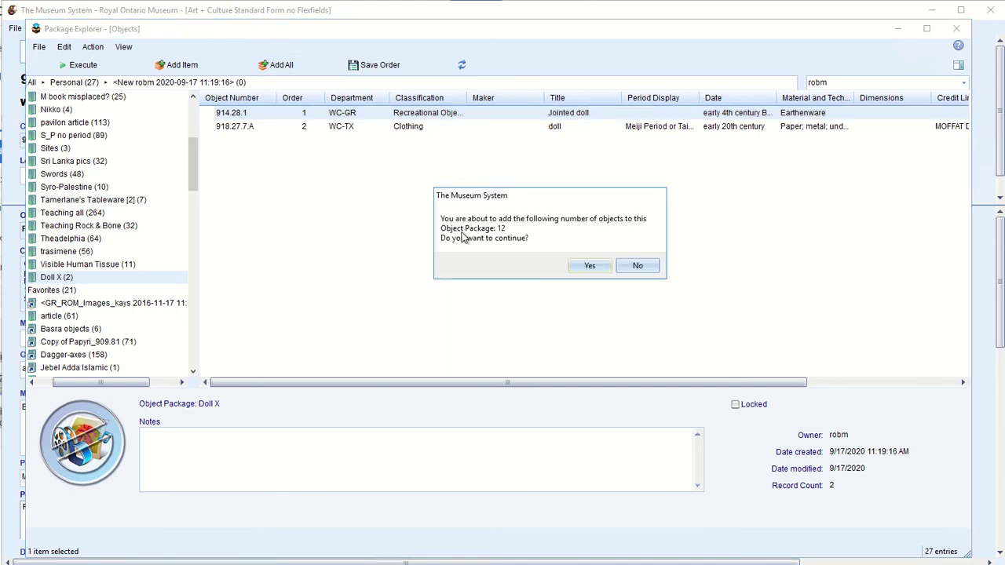
left_click(589, 265)
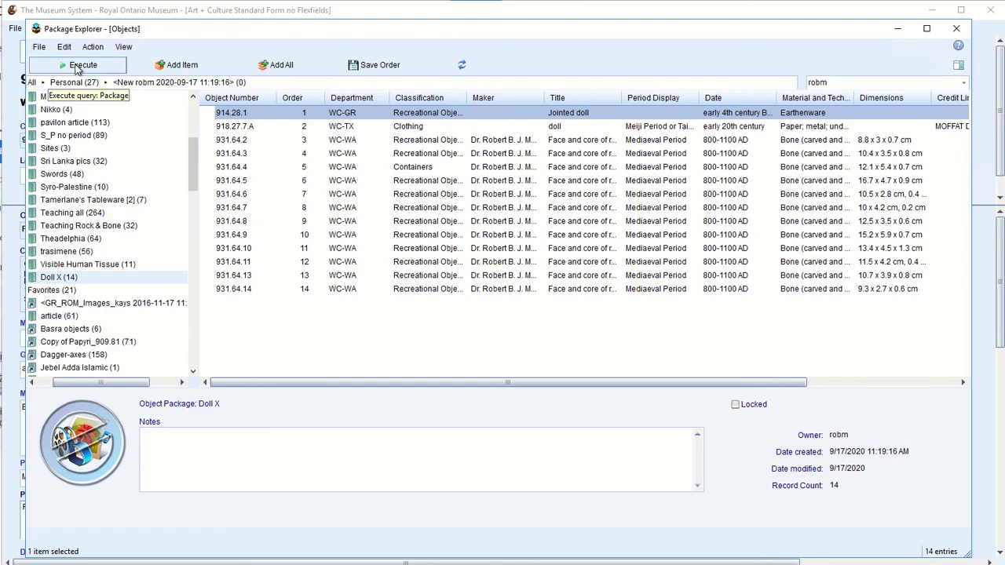
left_click(76, 69)
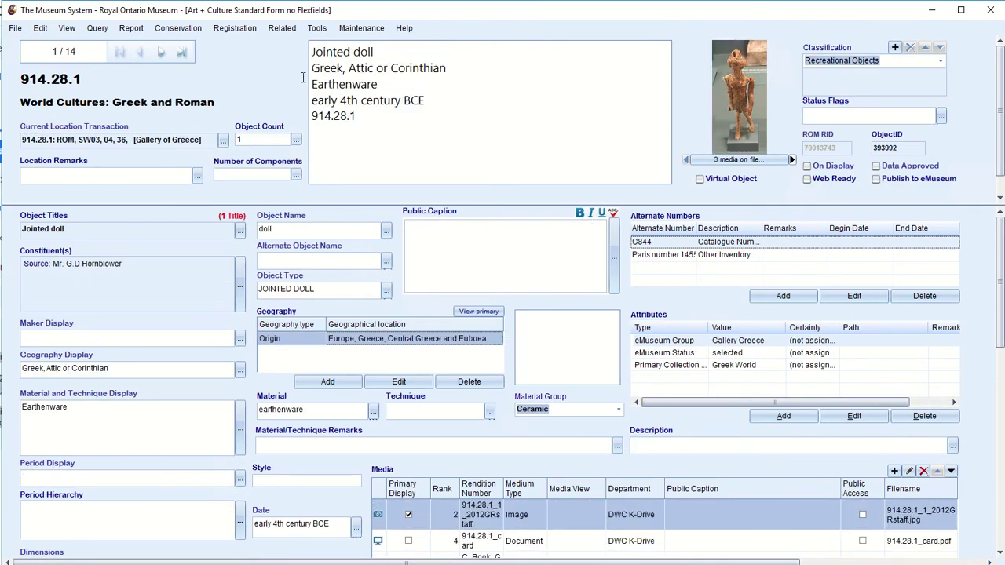
Step: View the Doll X records as thumbnails, then step back from the last record to 931.64.11
left_click(66, 29)
left_click(78, 58)
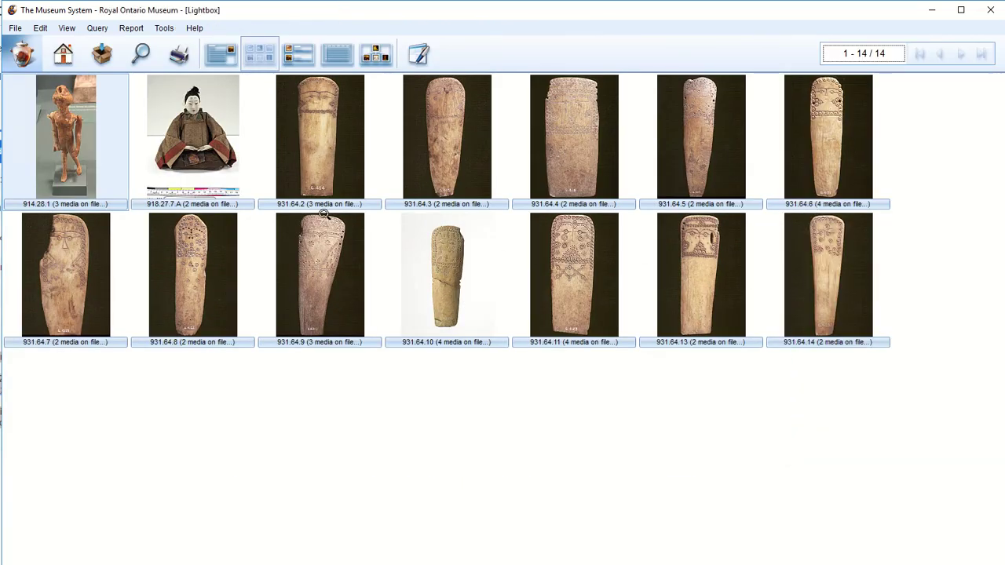
left_click(419, 56)
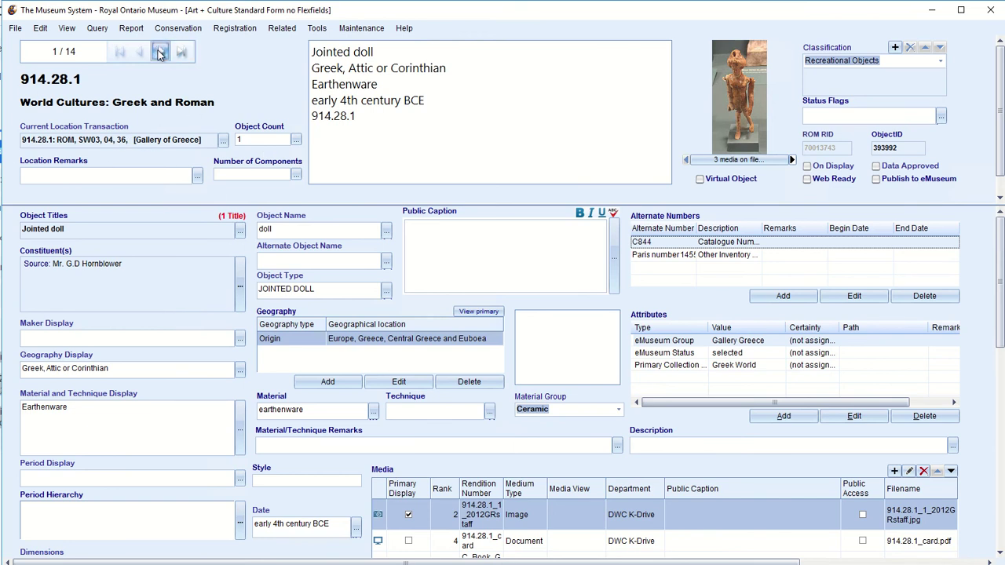
left_click(181, 52)
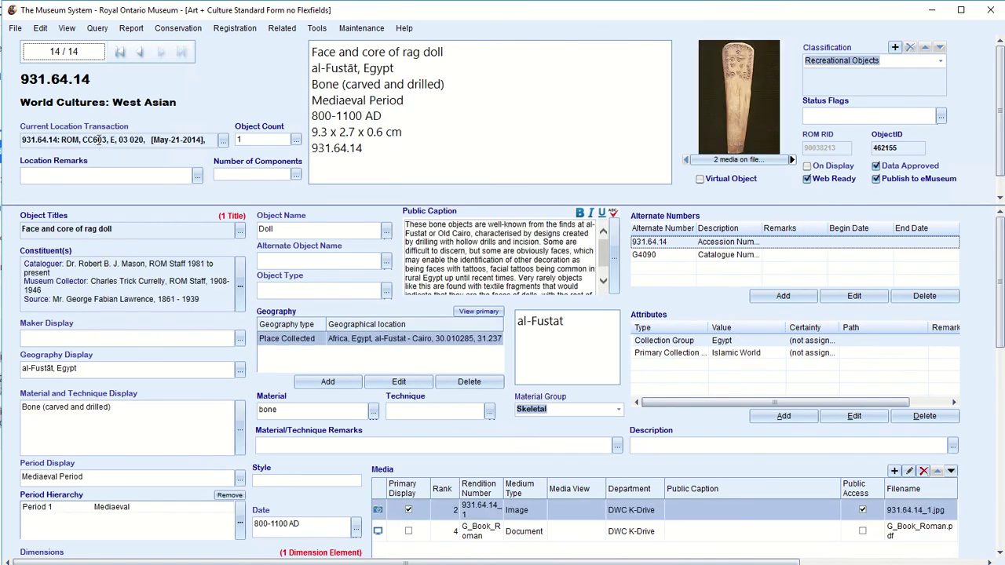
left_click(142, 52)
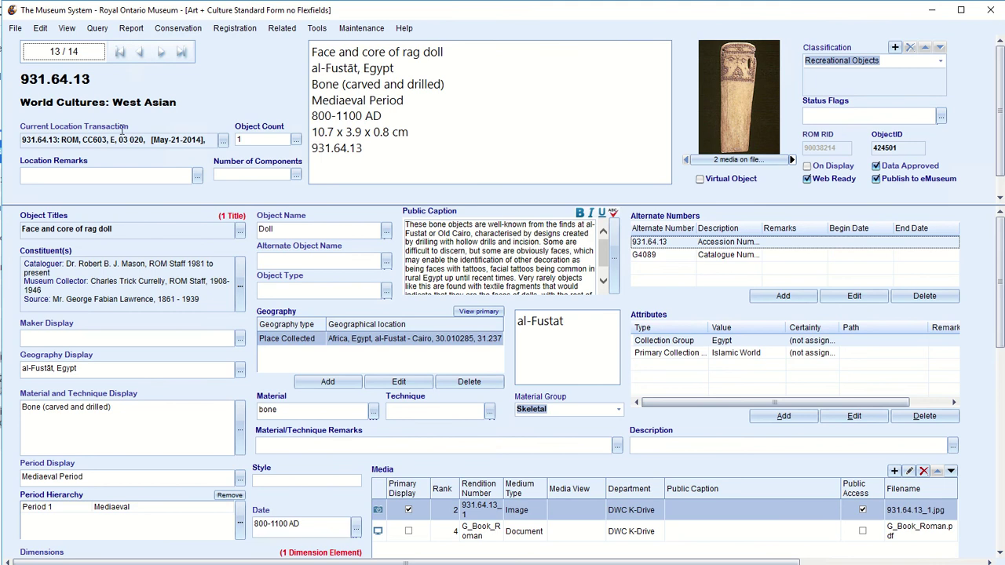
left_click(141, 51)
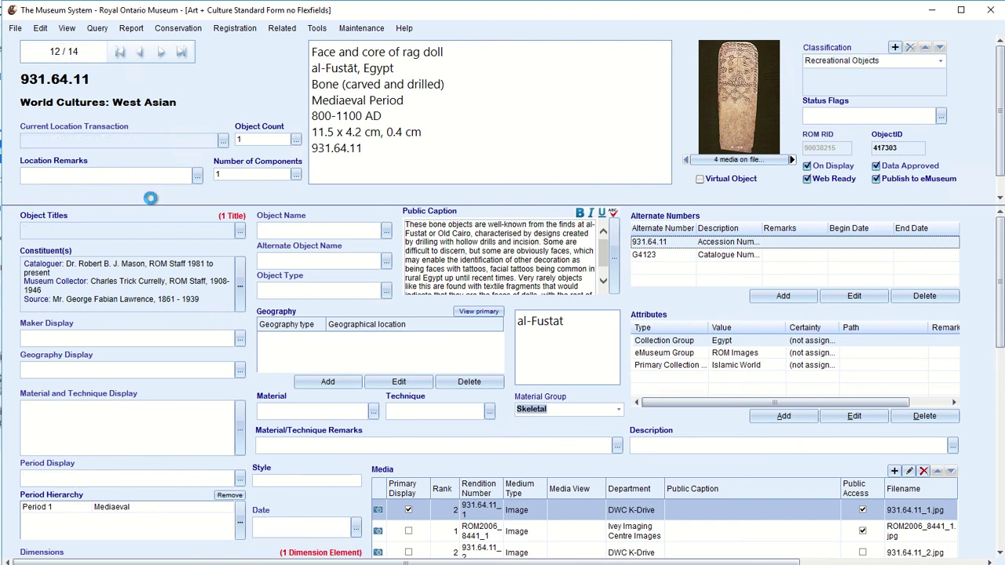
Step: Remove object 931.64.11 from the Doll X package list
key("alt+Tab")
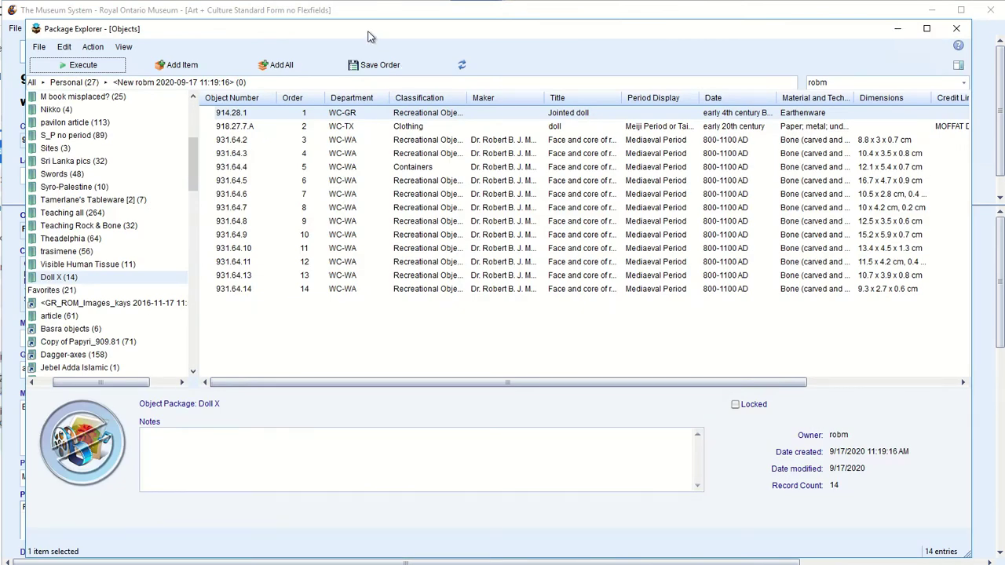
left_click_drag(371, 37, 544, 30)
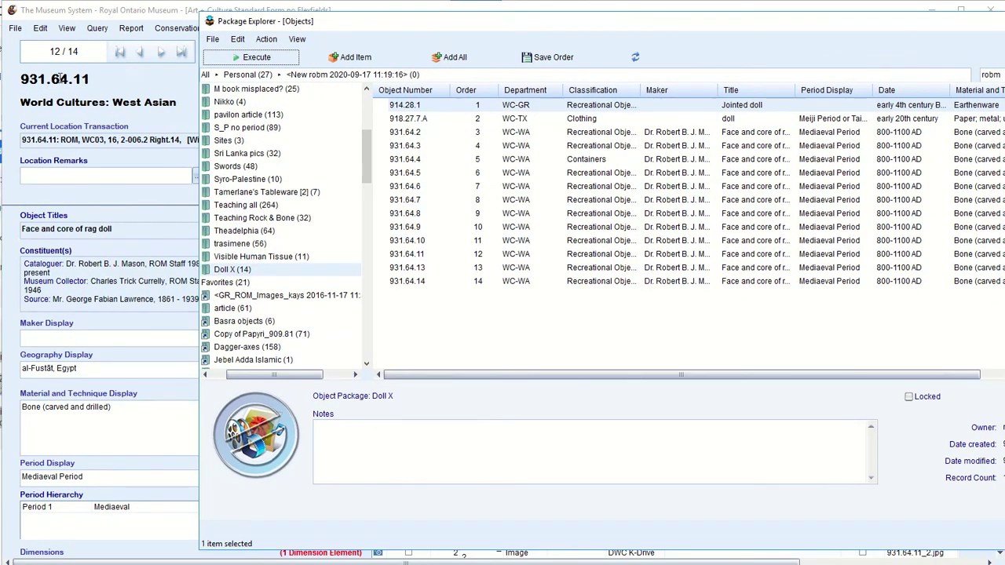
left_click(404, 258)
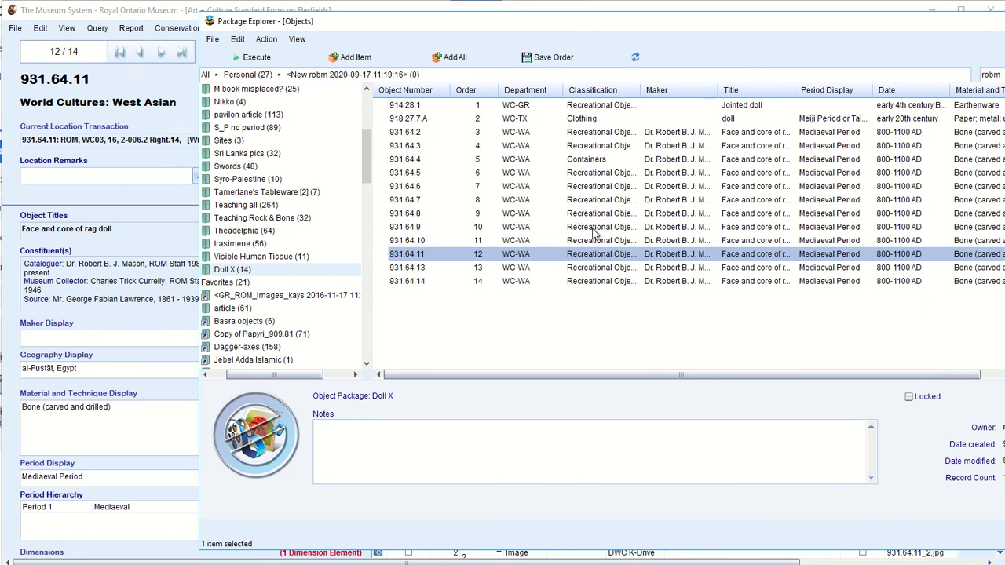
right_click(431, 253)
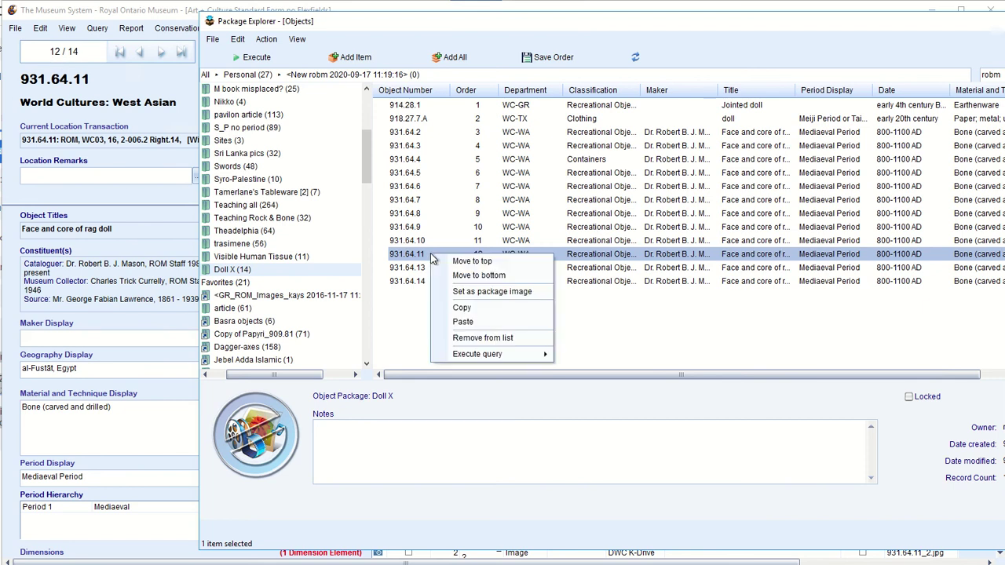
left_click(520, 339)
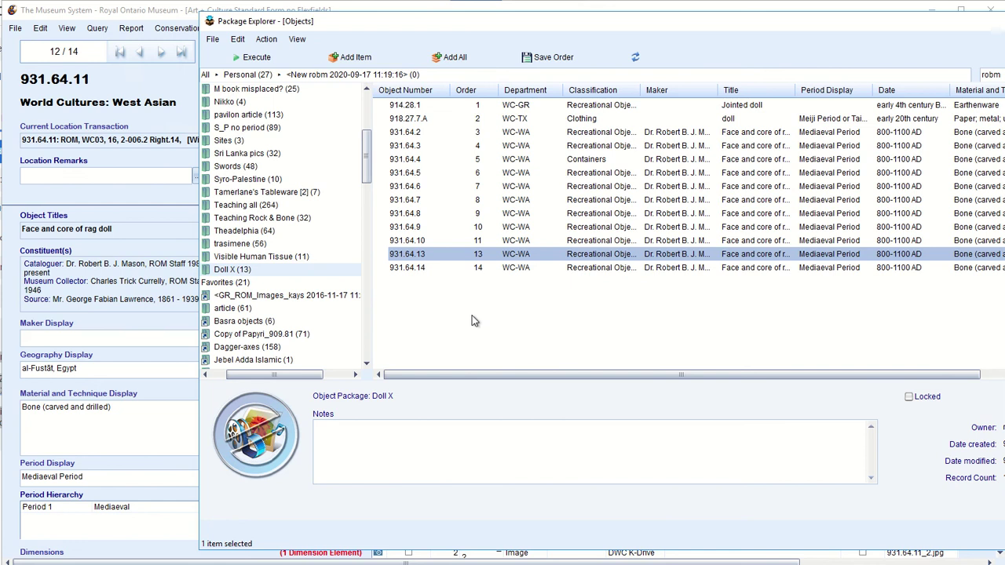
Step: Move up the list to object 931.64.8 and shift the package window left
key("Up")
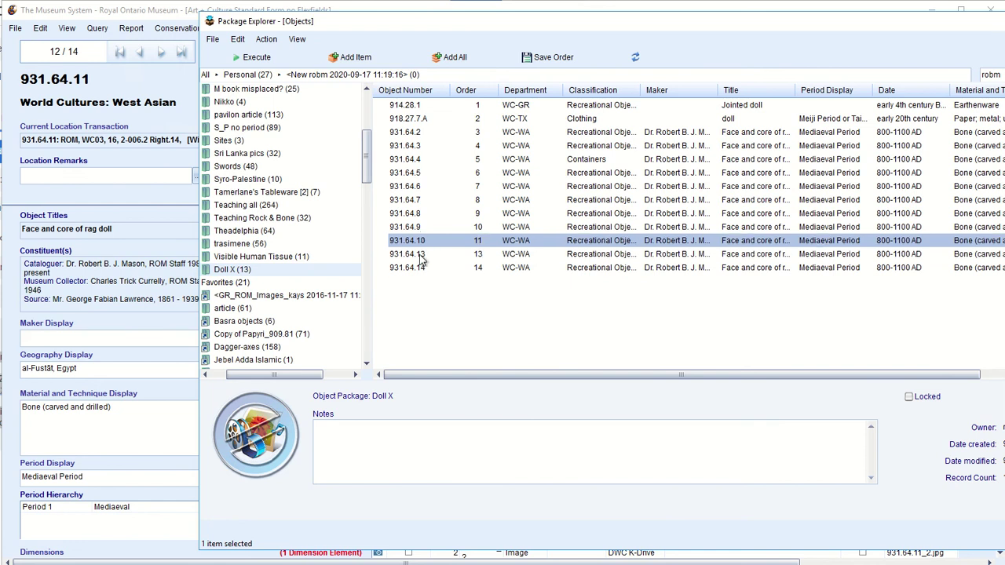
left_click(409, 227)
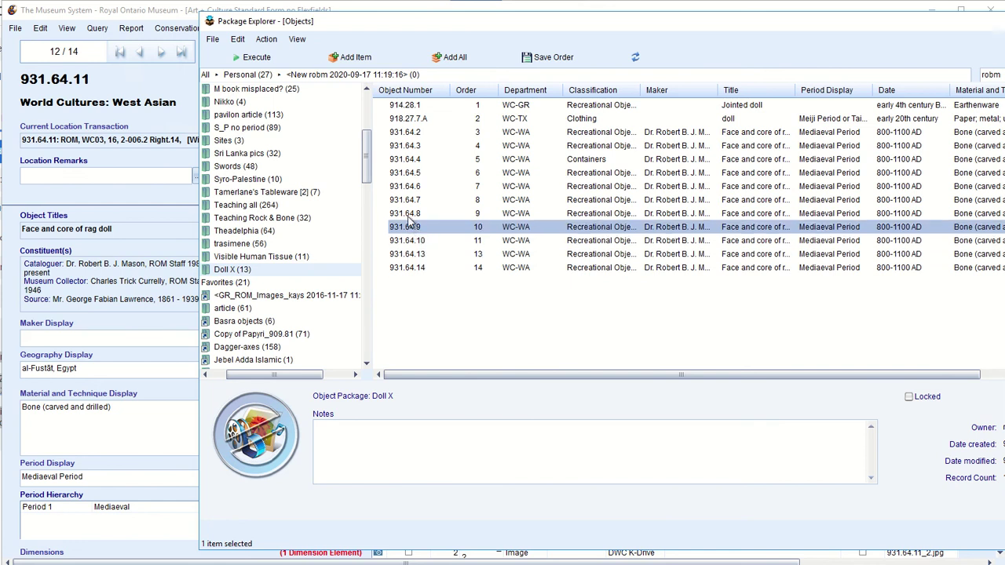
key("Up")
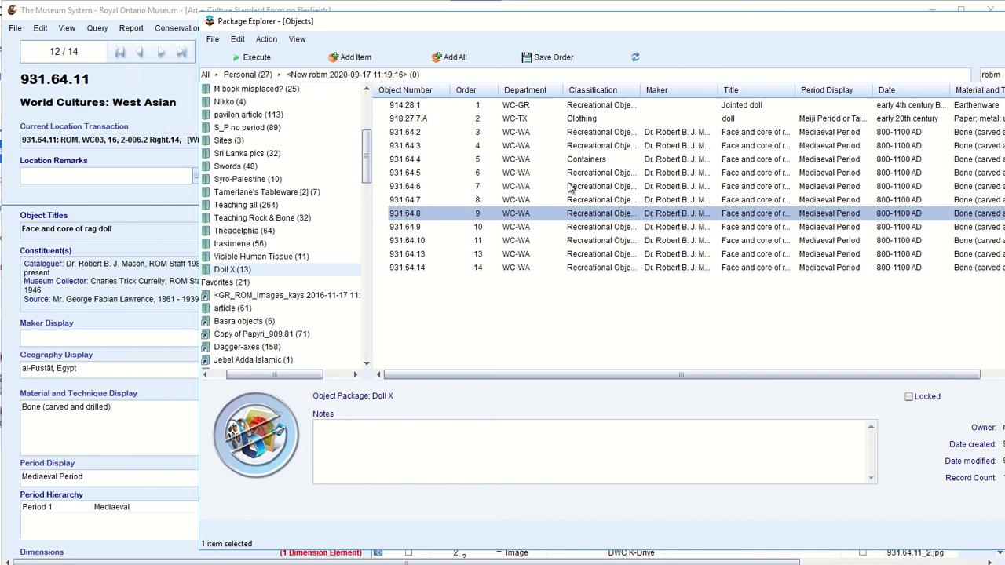
left_click_drag(625, 19, 521, 12)
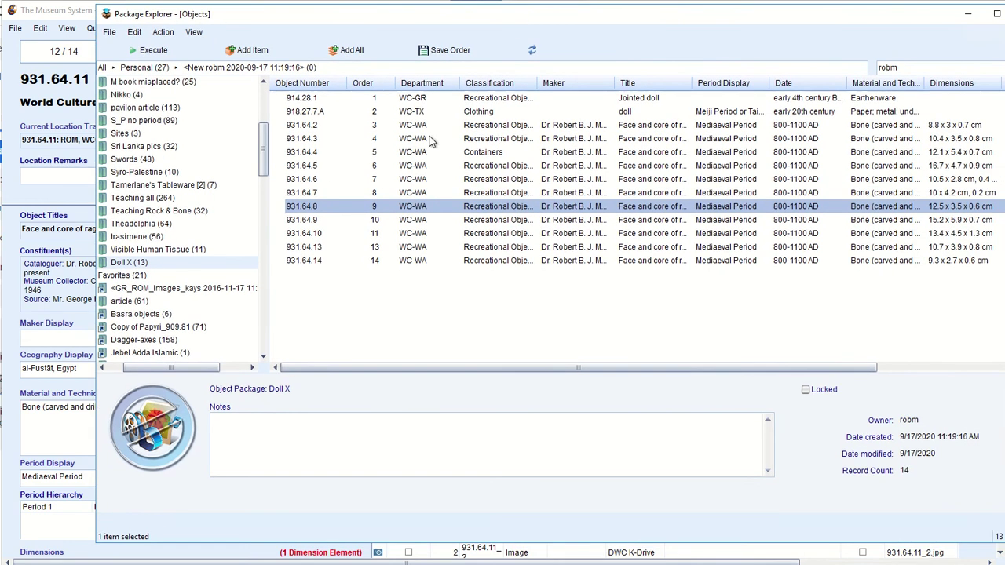
left_click_drag(605, 21, 540, 28)
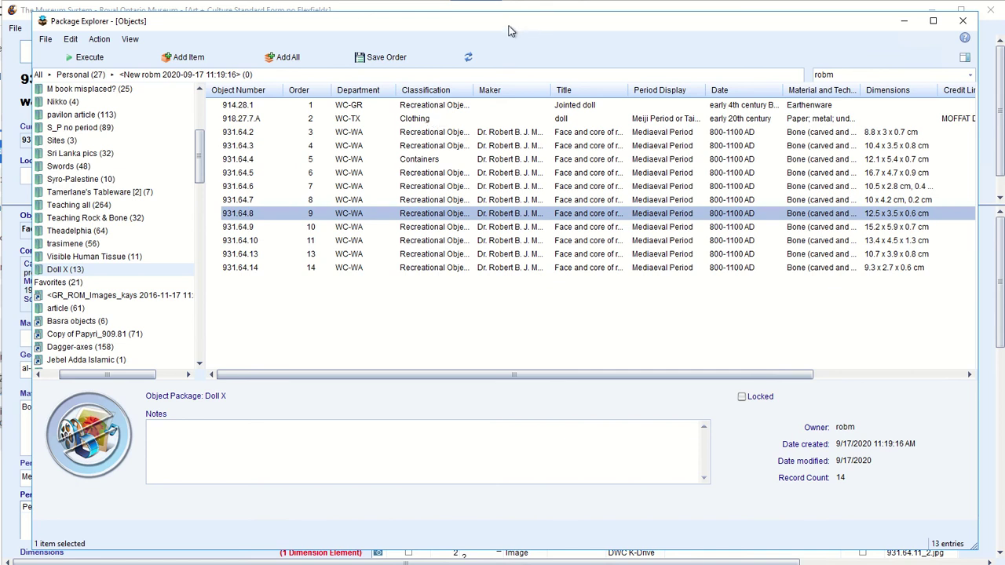
Step: Drag object 931.64.6 up to fourth position in Doll X and save the order
left_click(88, 274)
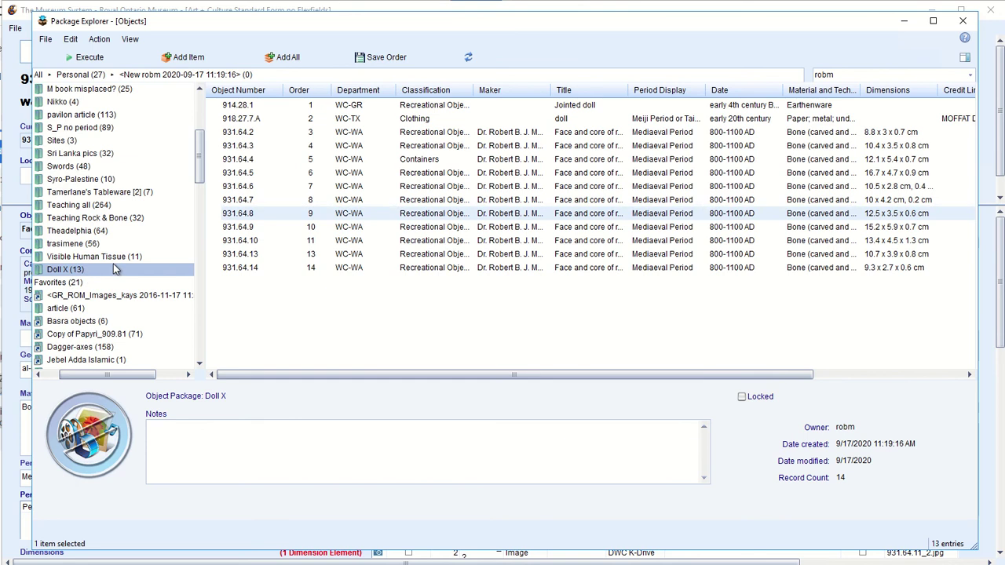
left_click(355, 188)
left_click_drag(356, 193, 370, 152)
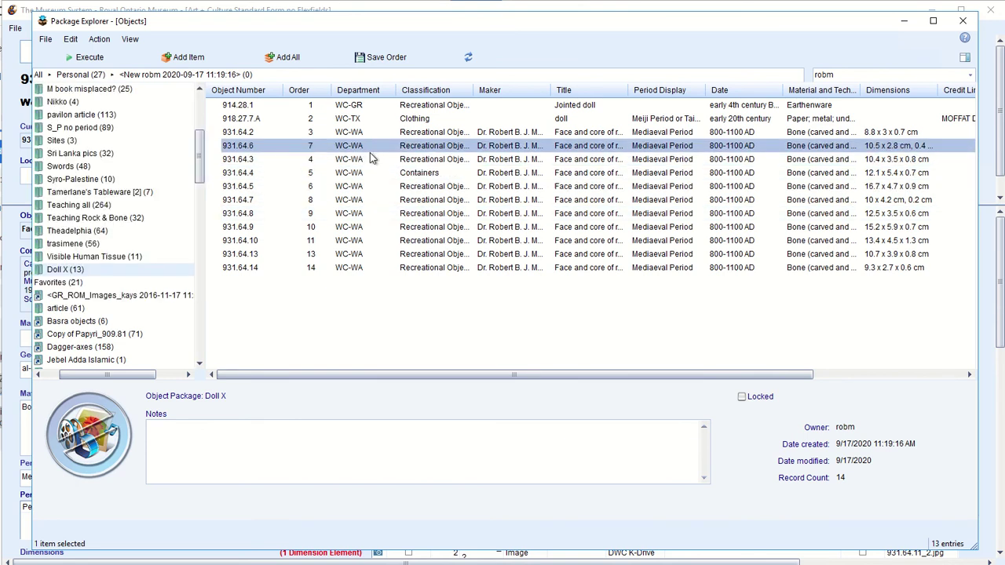
left_click(384, 59)
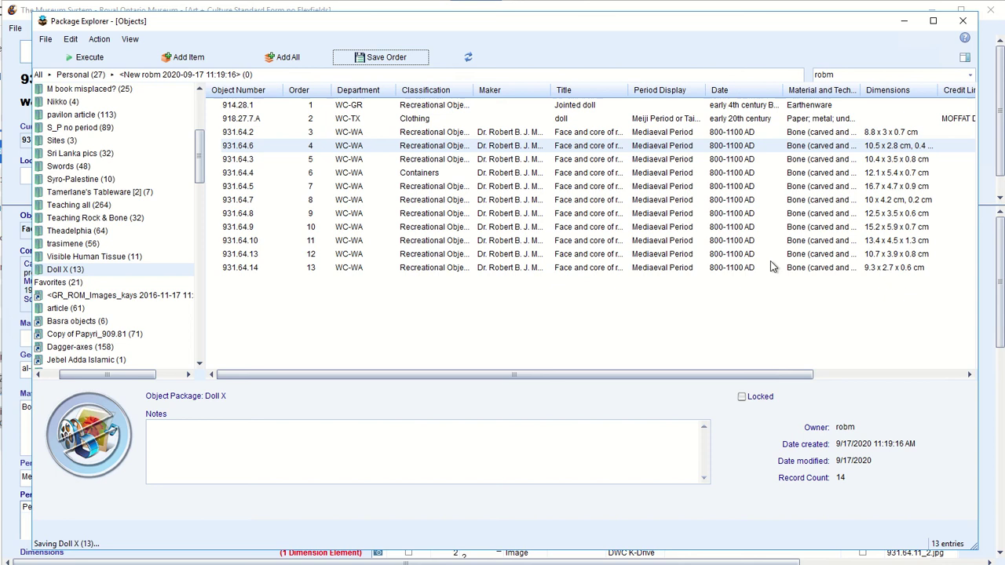
Step: Select object 931.64.2 and show its details pane
left_click_drag(762, 373, 937, 374)
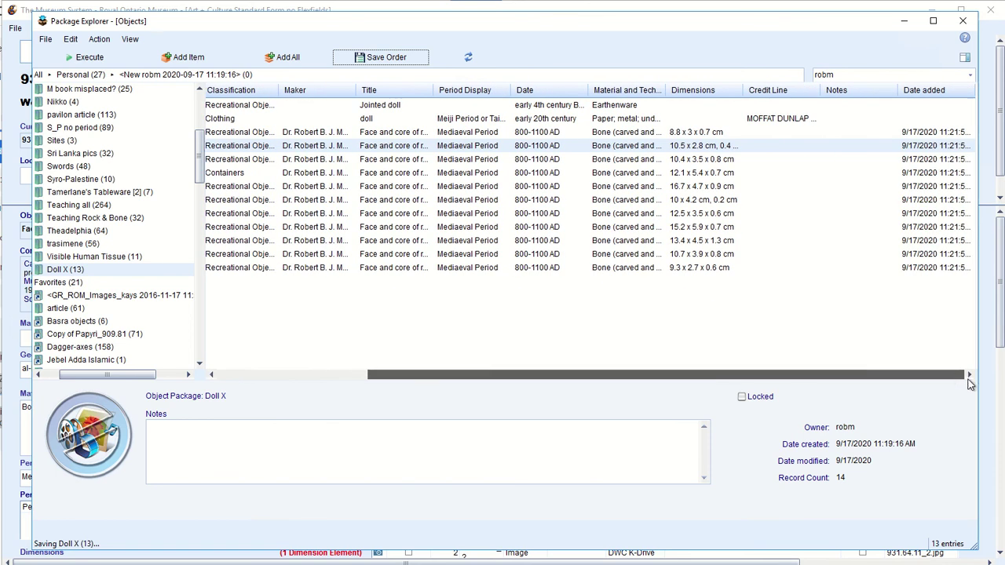
left_click(850, 137)
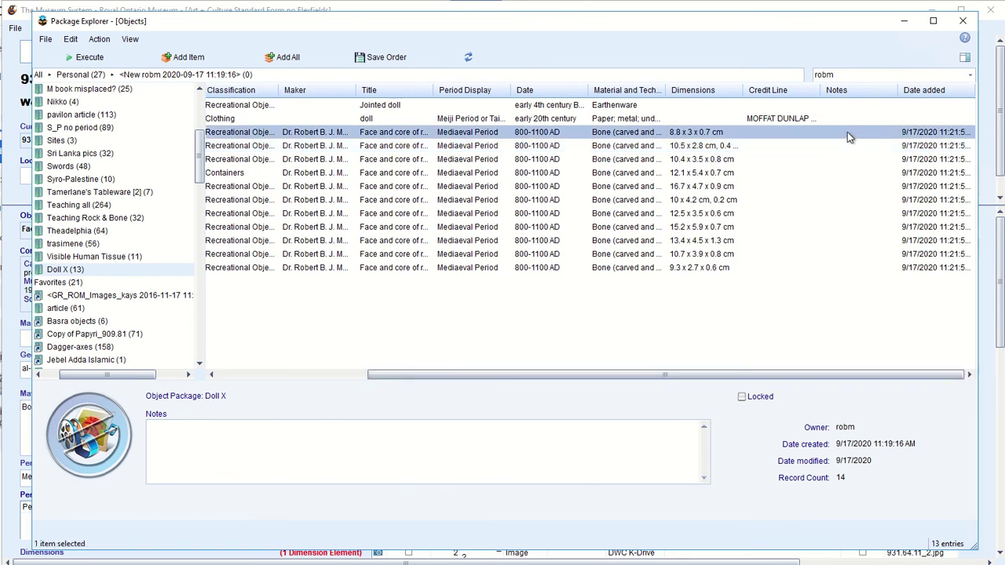
scroll(656, 317, "left", 6)
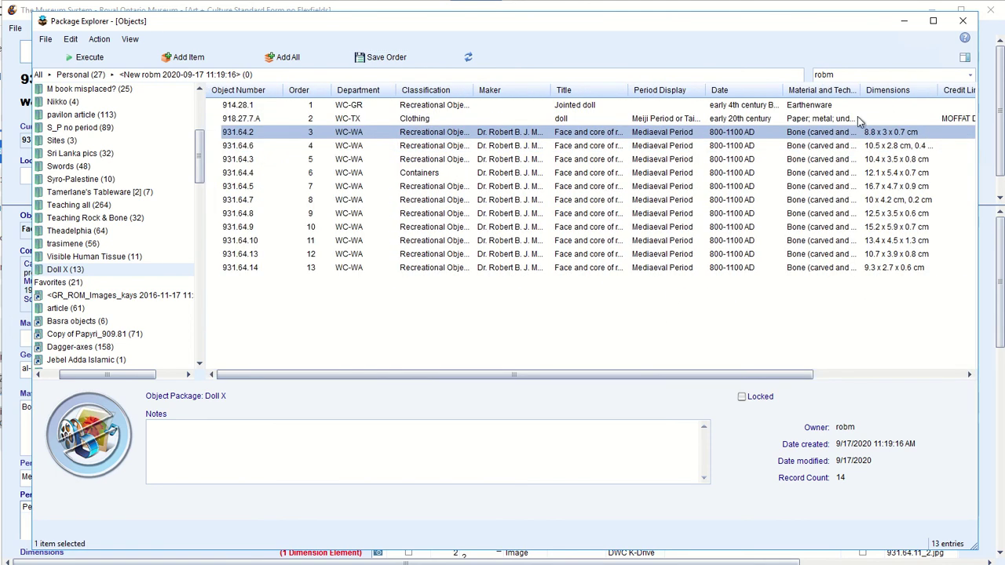
left_click(965, 58)
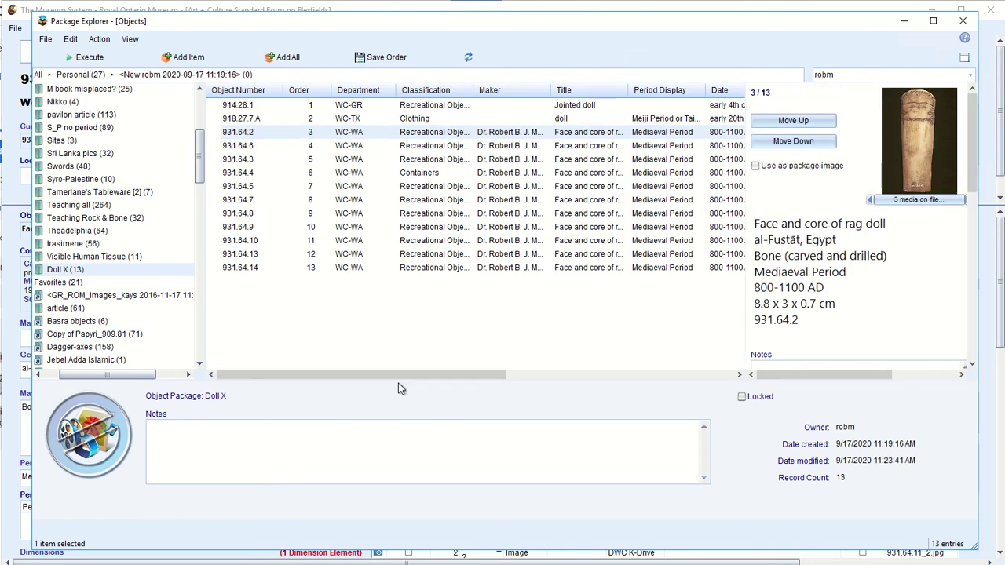
Step: Enter the note 'Assemblage of dolls' for object 931.64.2 and select another row to store it
left_click_drag(420, 382, 442, 381)
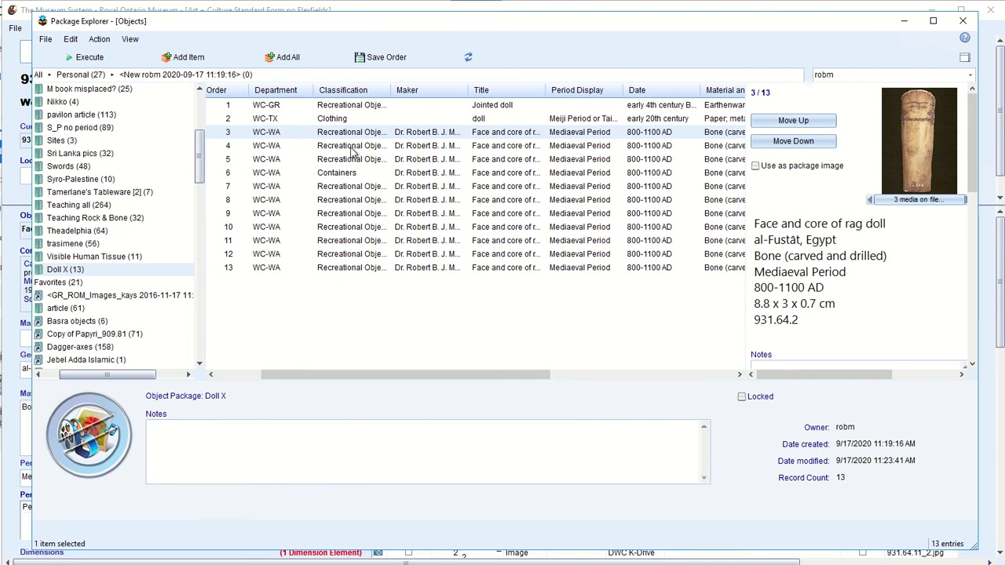
left_click_drag(977, 176, 967, 314)
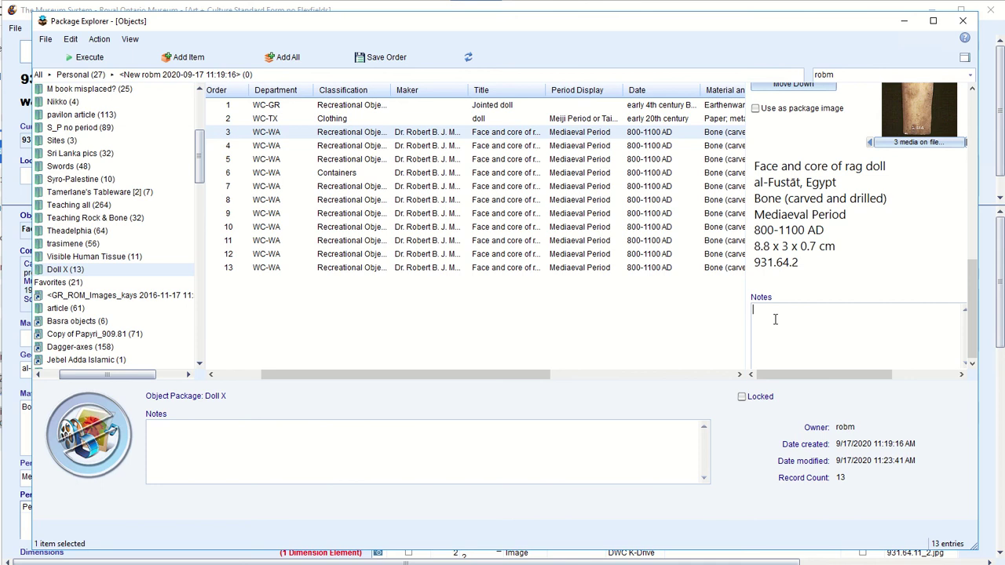
type("Assemblage of dolls")
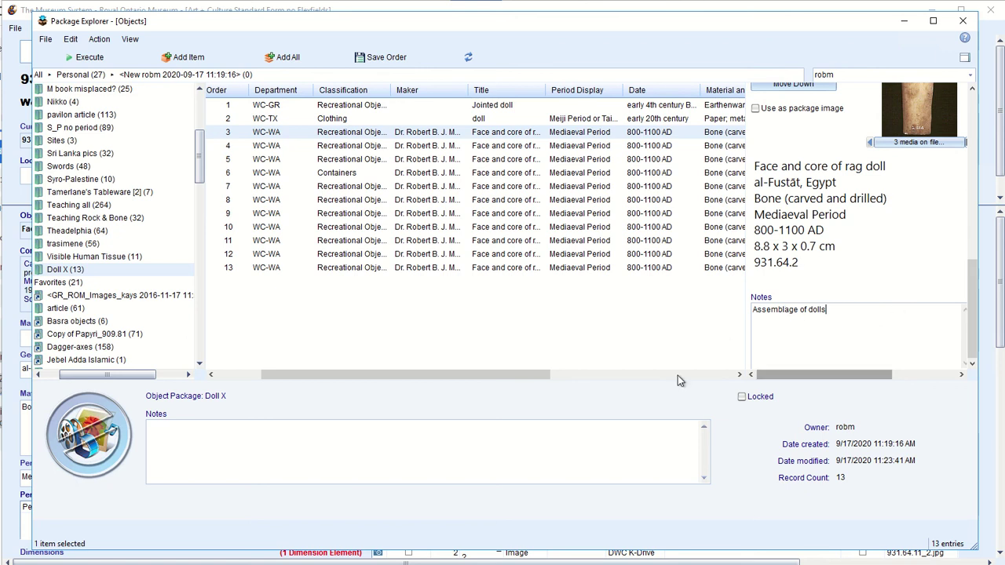
left_click_drag(553, 380, 741, 392)
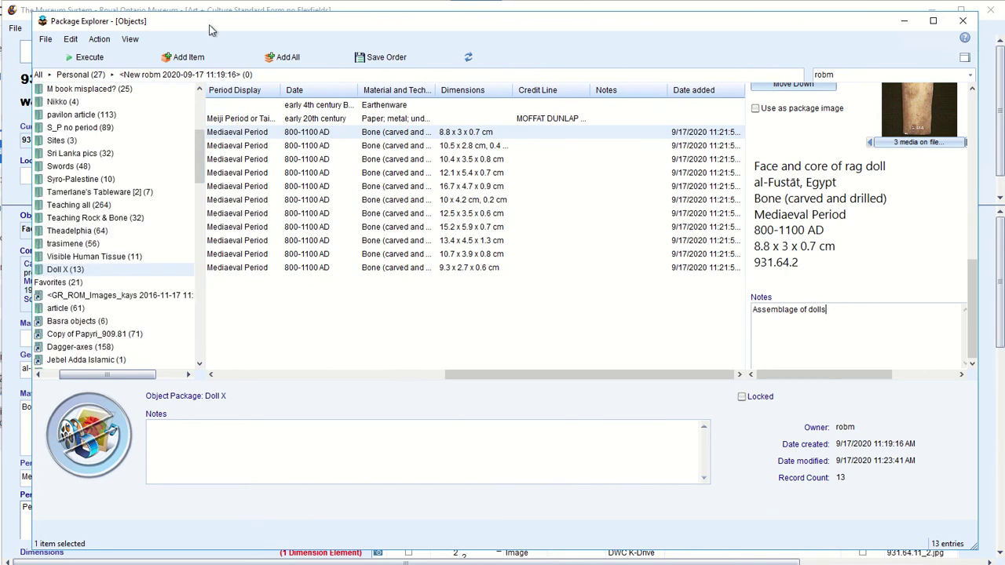
left_click(469, 160)
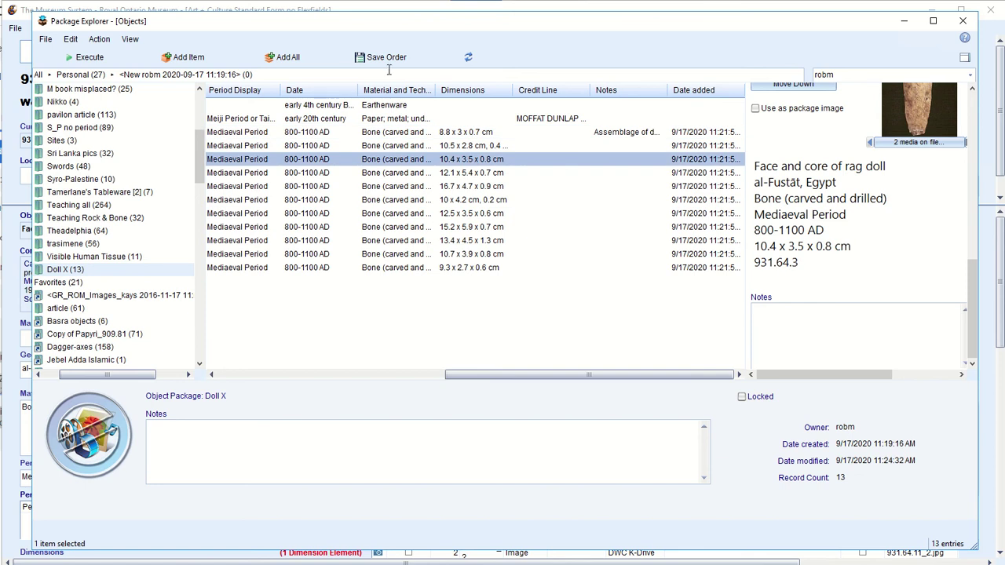
Step: Refresh all and check that object 931.64.2 shows the saved note
left_click(468, 59)
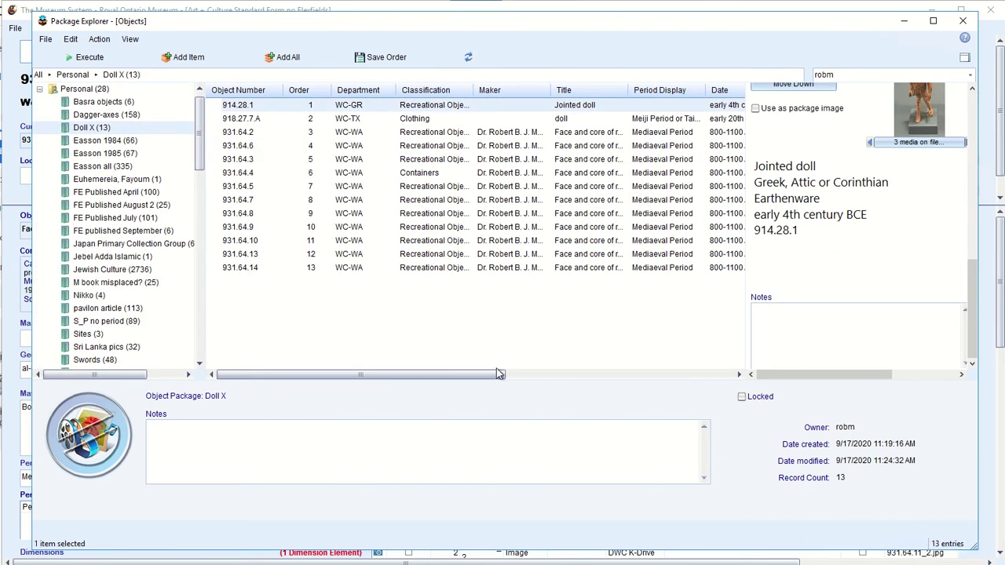
left_click_drag(496, 374, 696, 375)
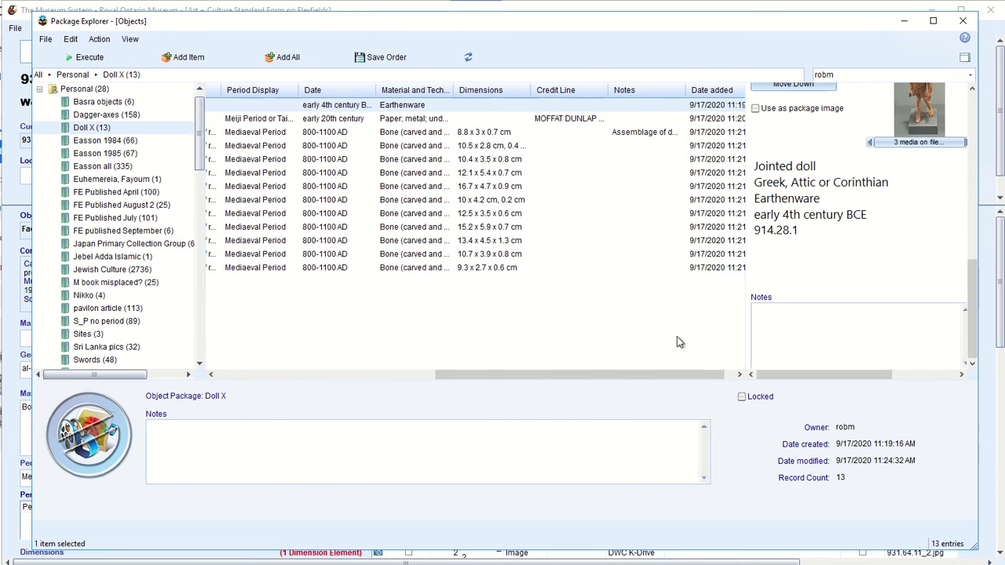
left_click(646, 131)
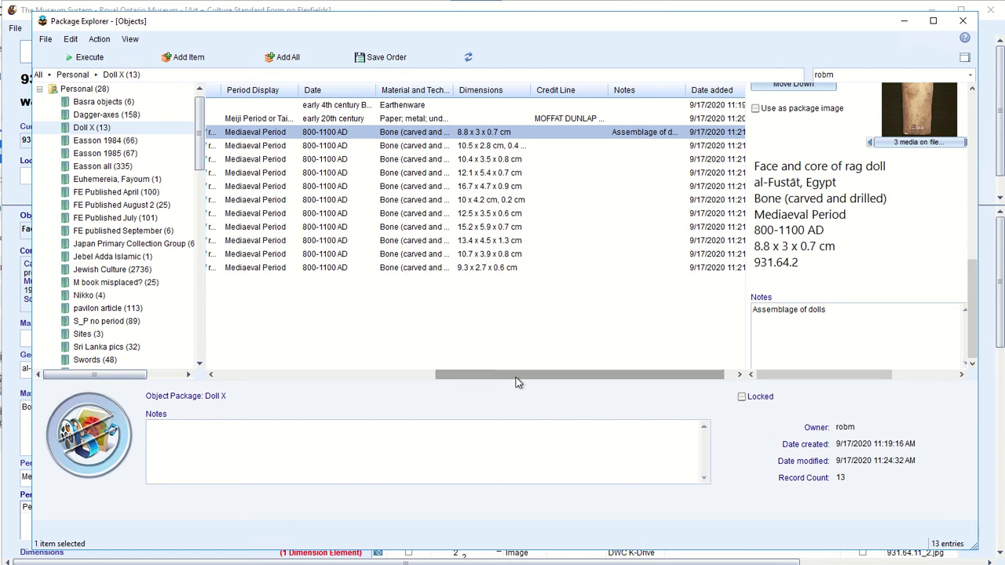
left_click_drag(516, 383, 214, 391)
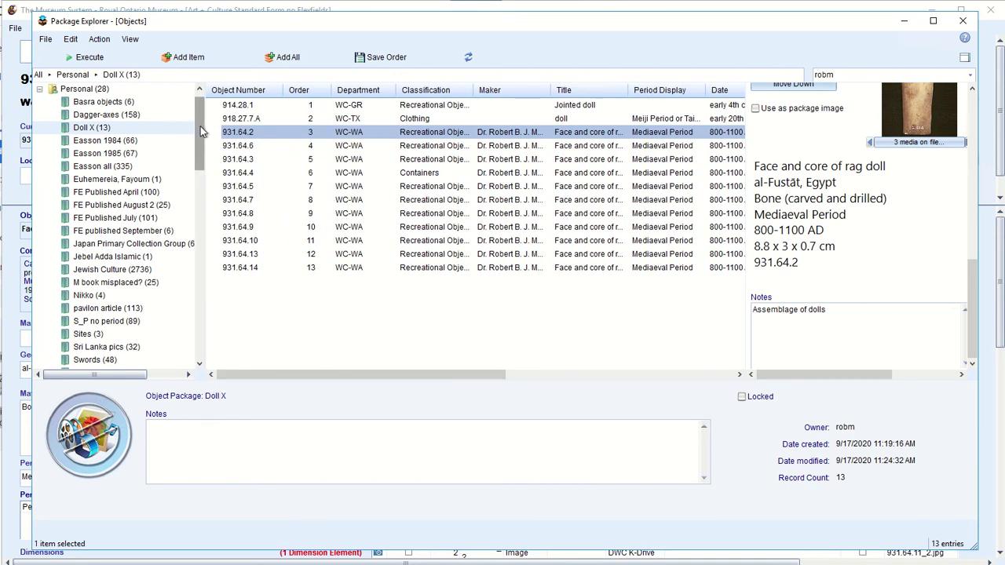
Step: Expand Favorites, then add the Doll X (13) package from Personal to Favorites
scroll(201, 130, "down", 1)
scroll(201, 125, "up", 2)
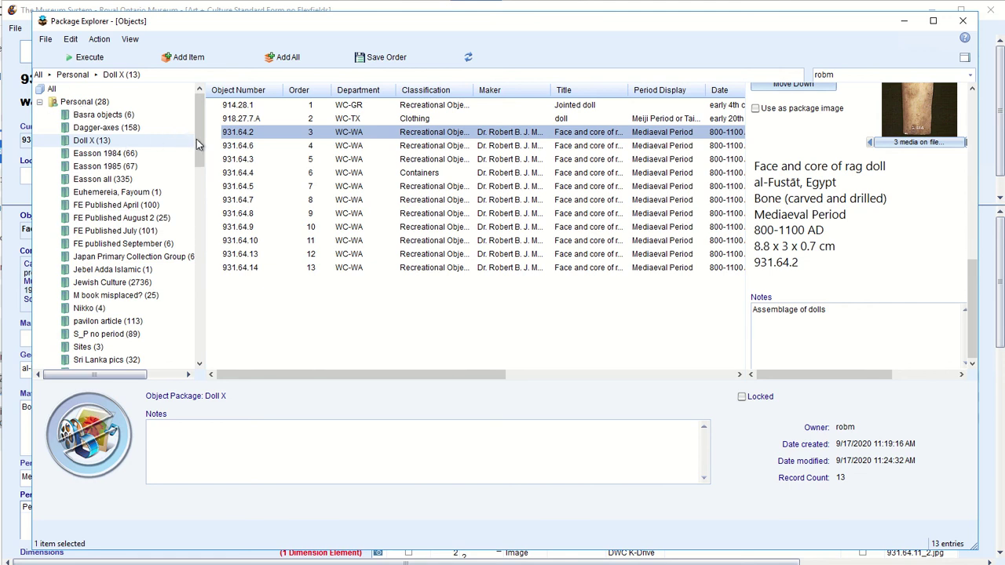
left_click_drag(196, 139, 196, 208)
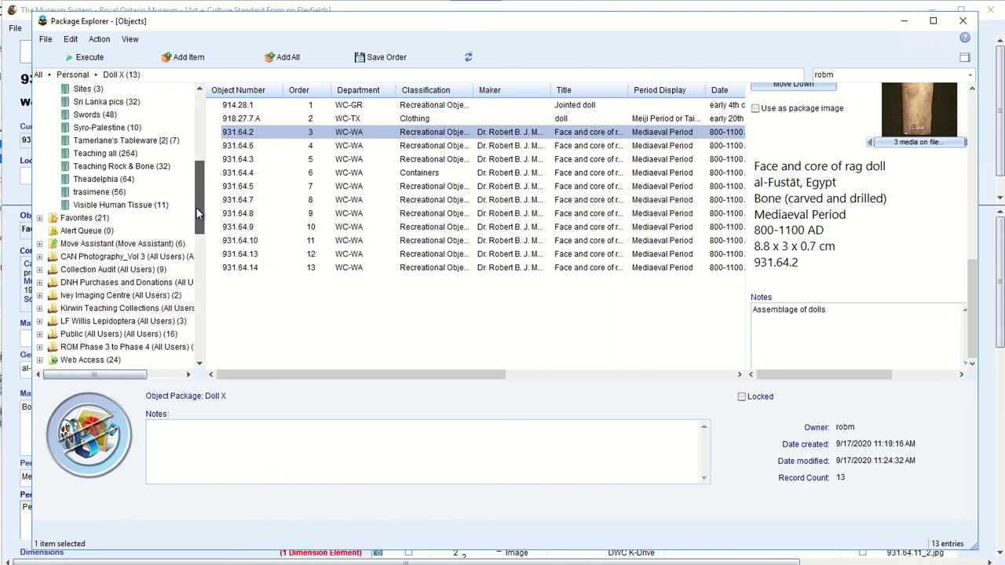
left_click(39, 218)
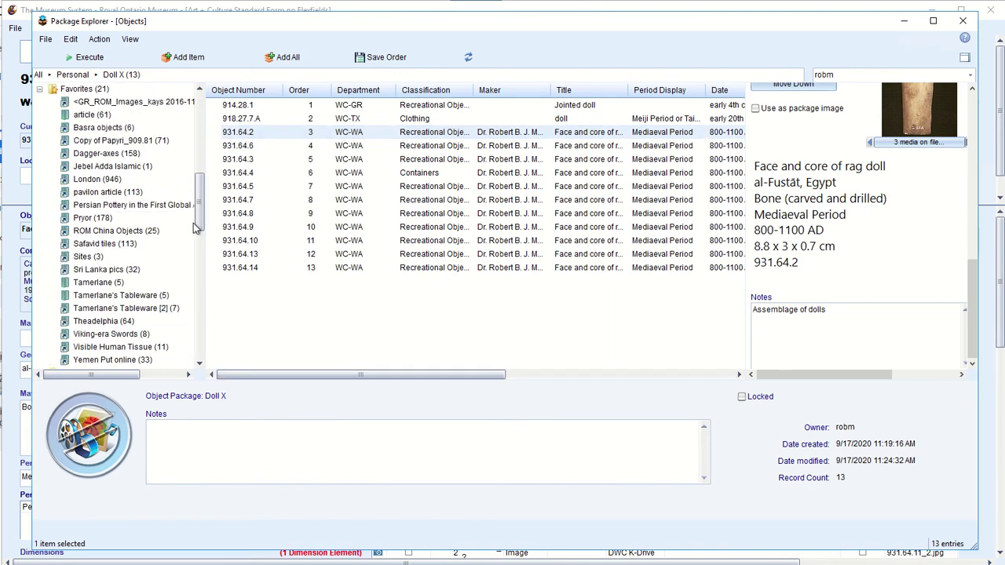
left_click_drag(196, 222, 210, 135)
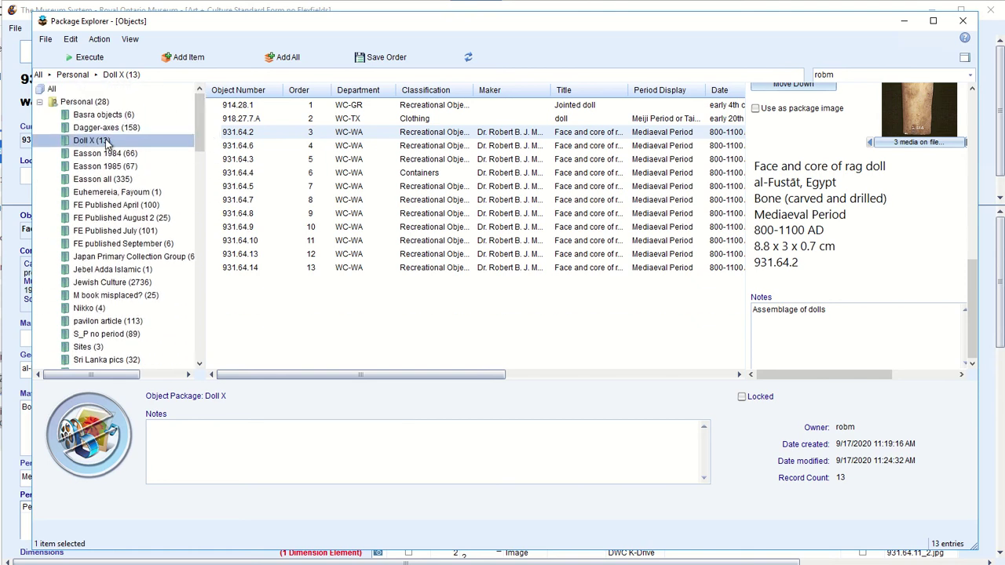
right_click(108, 144)
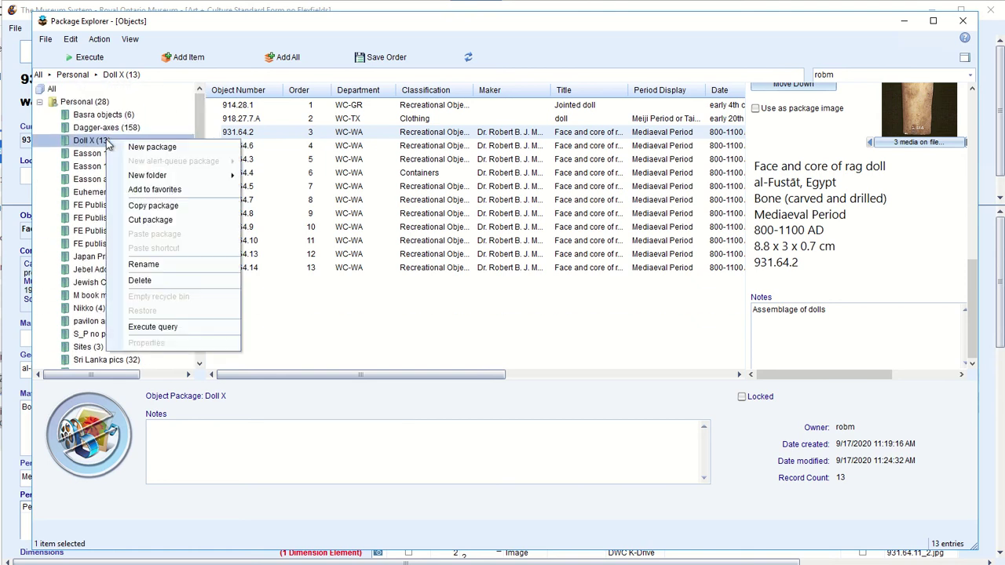
left_click(189, 191)
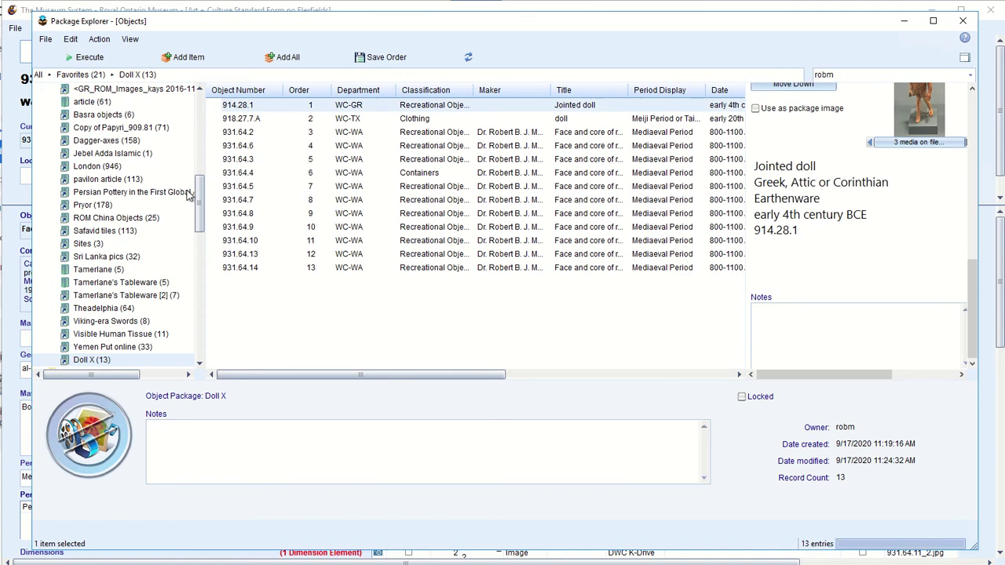
scroll(198, 210, "down", 3)
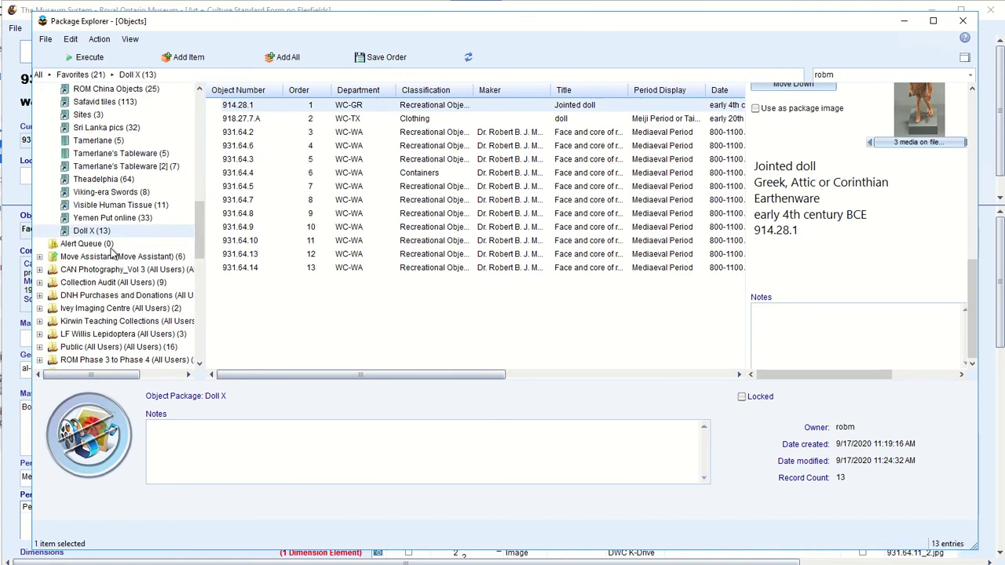
scroll(134, 229, "up", 5)
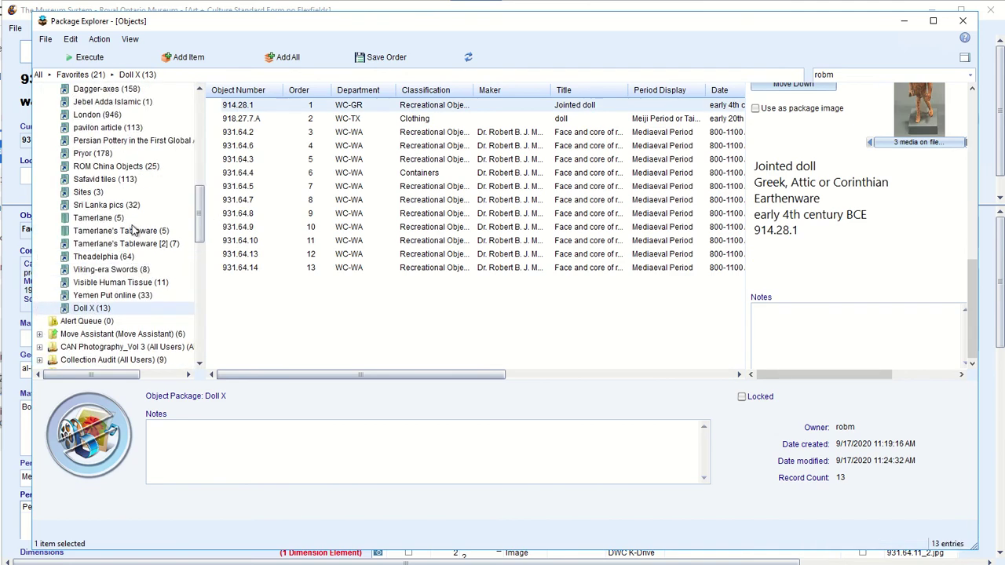
scroll(105, 321, "down", 4)
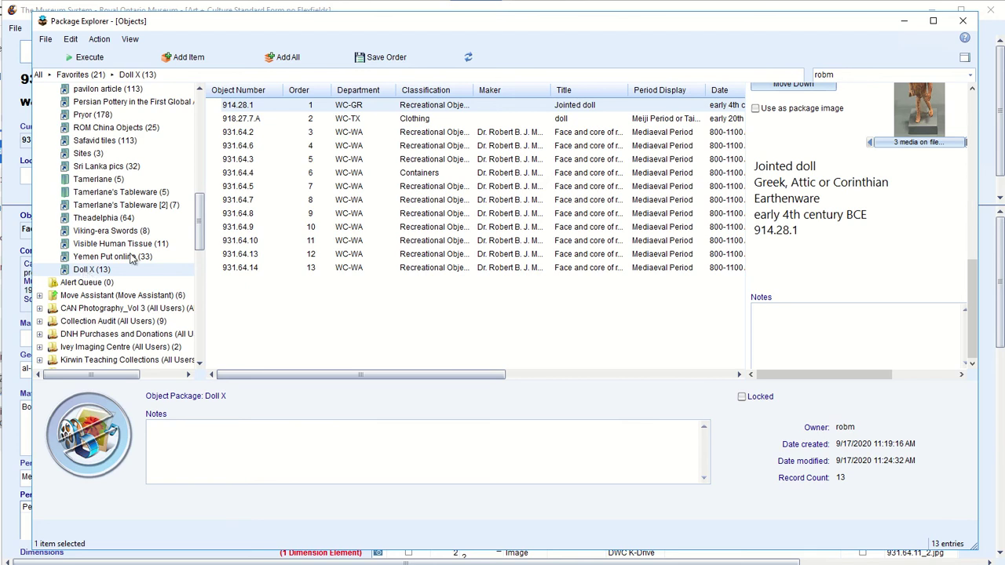
scroll(129, 255, "up", 5)
scroll(123, 251, "up", 5)
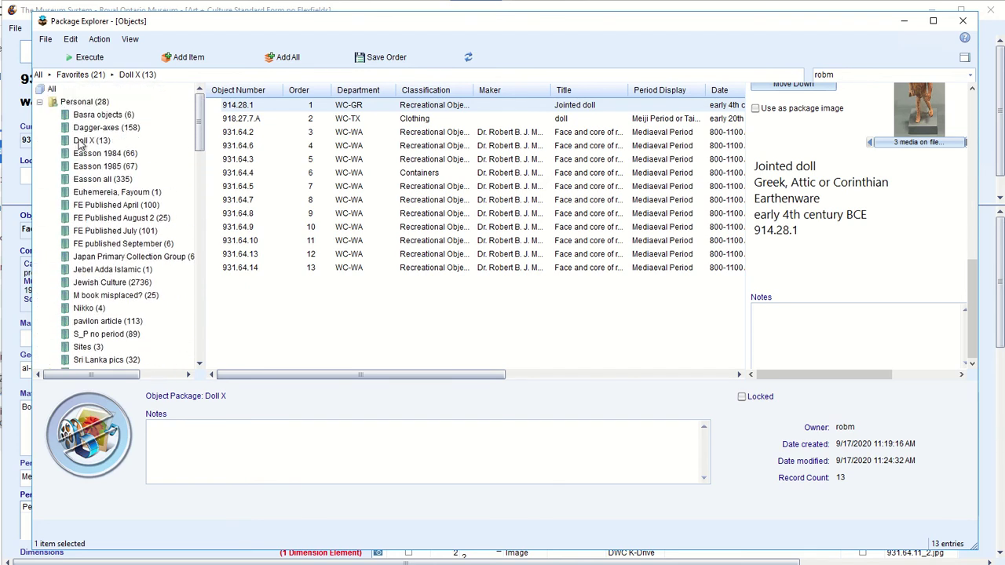
Step: Close Package Explorer, exit to the Main Menu, and open the Objects Query Assistant
left_click(962, 20)
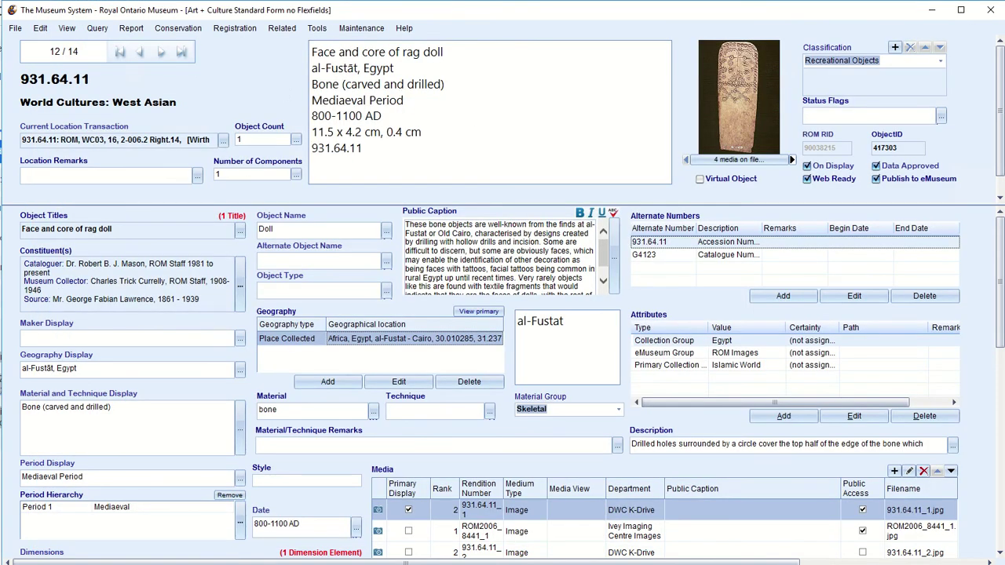
left_click(15, 27)
left_click(63, 177)
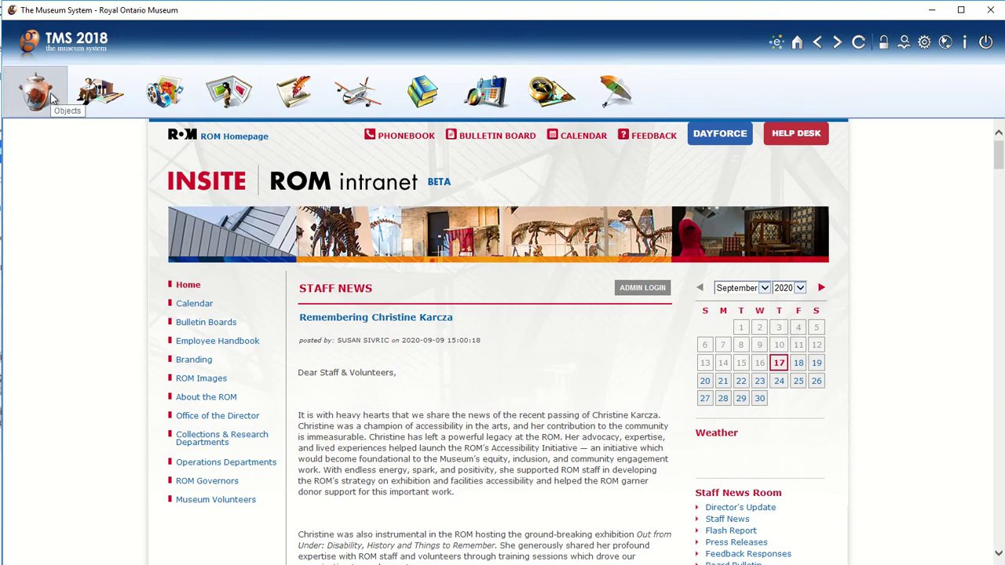
left_click(51, 98)
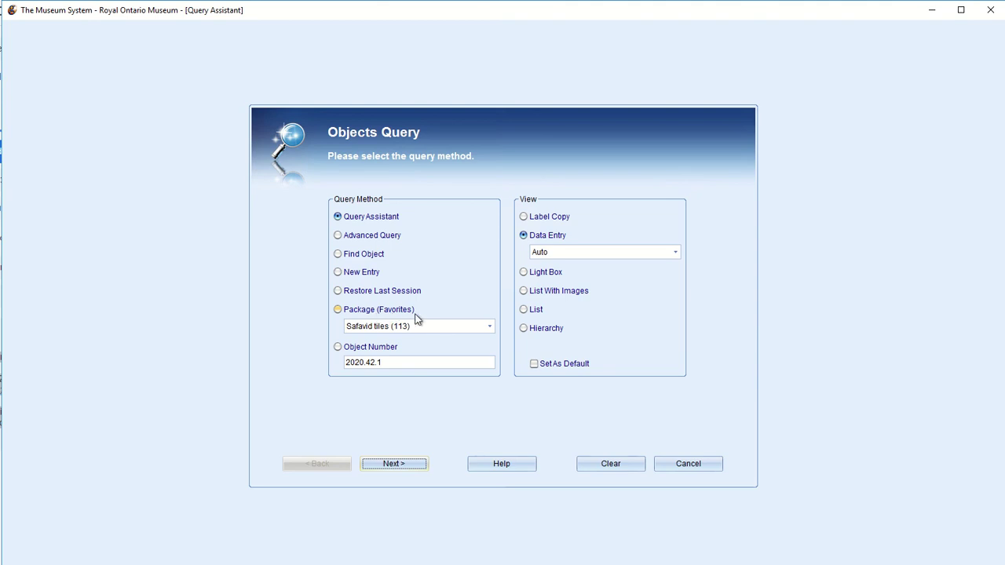
Step: Query the favourite package Doll X (13) to load its 13 object records
left_click(338, 310)
left_click(490, 329)
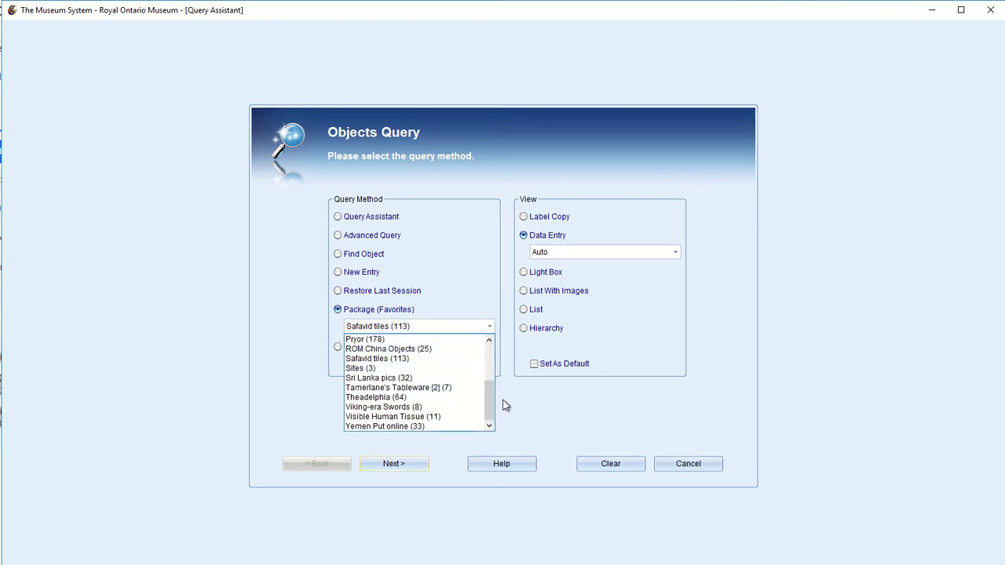
left_click_drag(493, 401, 492, 357)
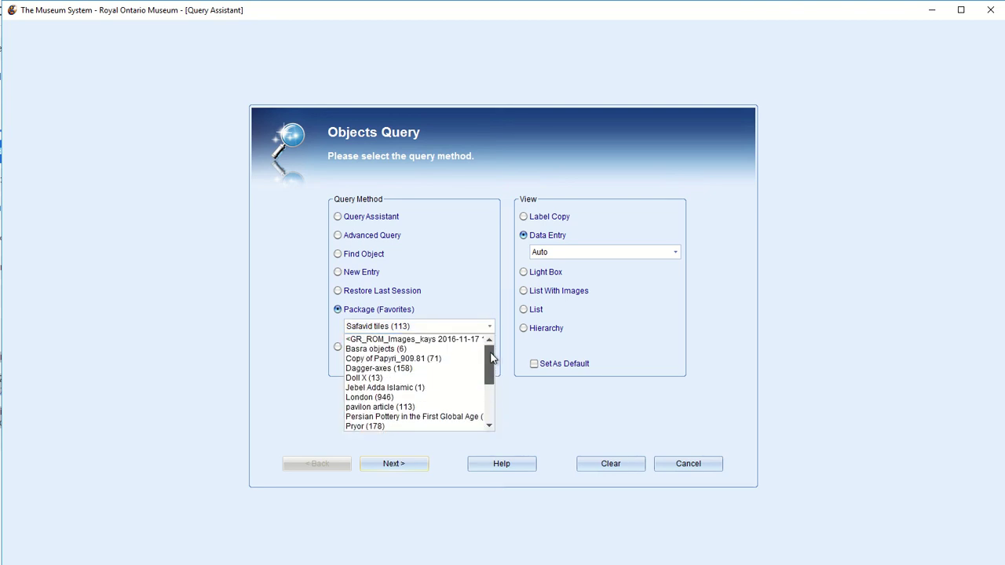
left_click(396, 379)
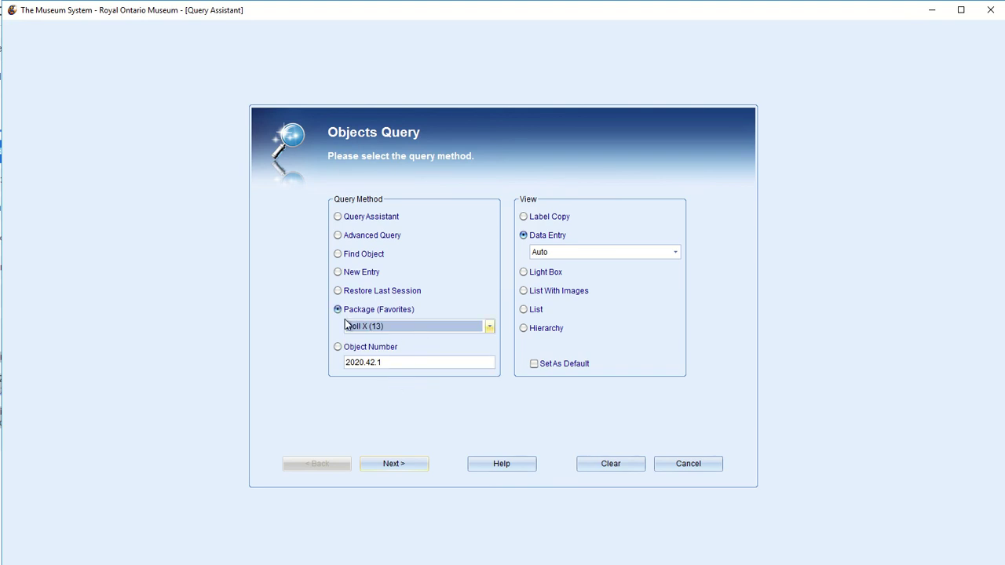
left_click(406, 463)
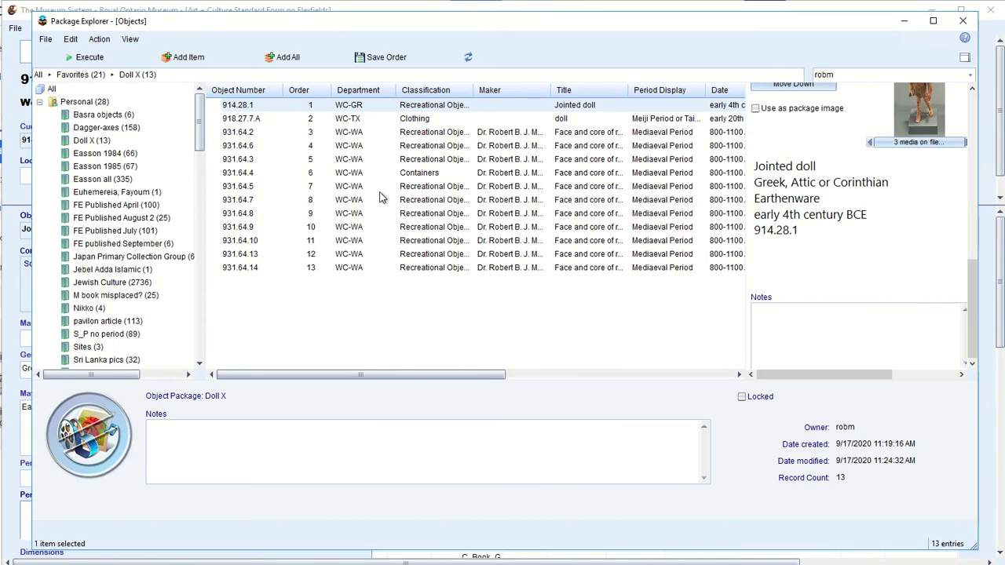
Step: With Favorites selected, create a new shared folder named 'Doll Exhibition Folder'
left_click(38, 102)
left_click(38, 114)
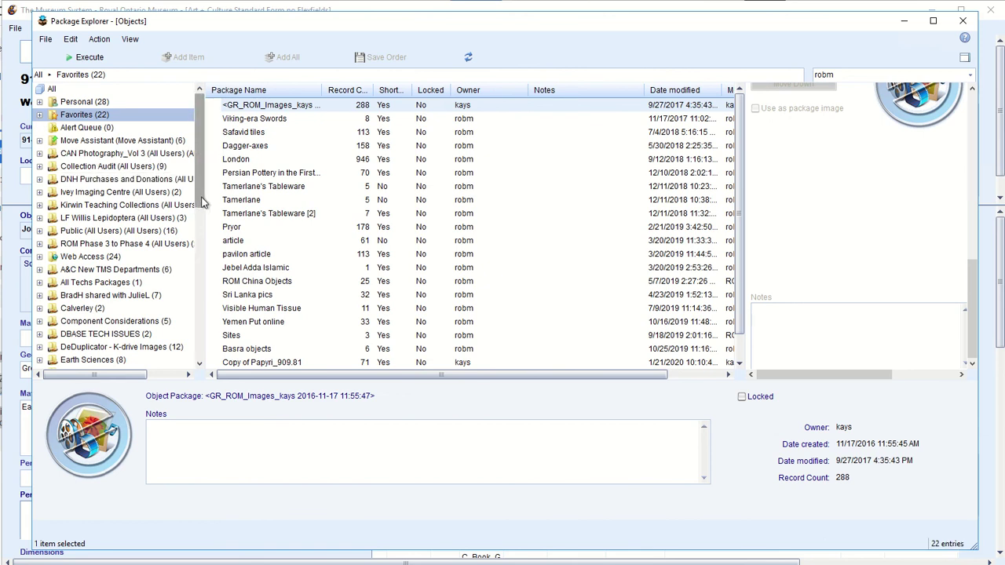
left_click_drag(194, 202, 199, 359)
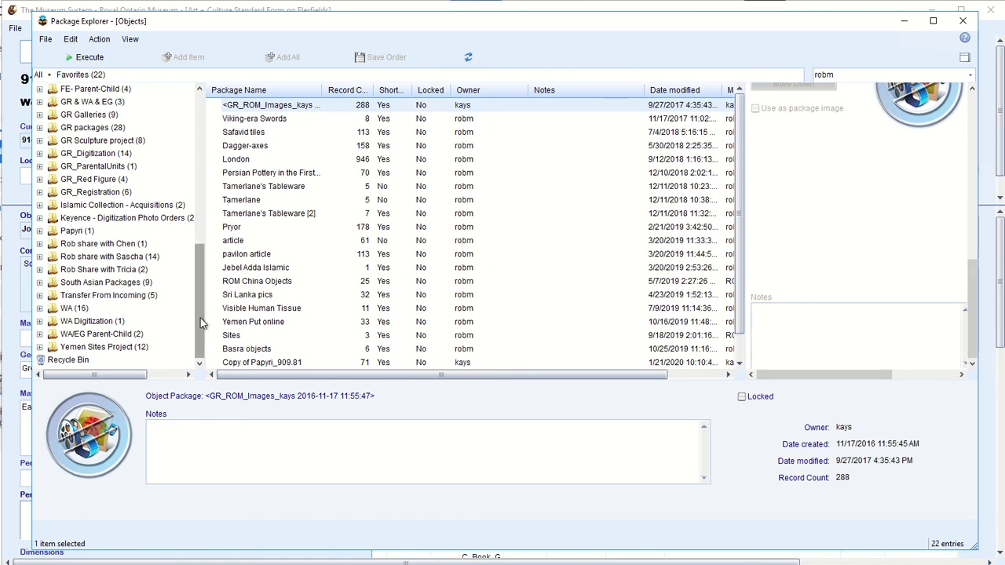
left_click_drag(199, 321, 209, 130)
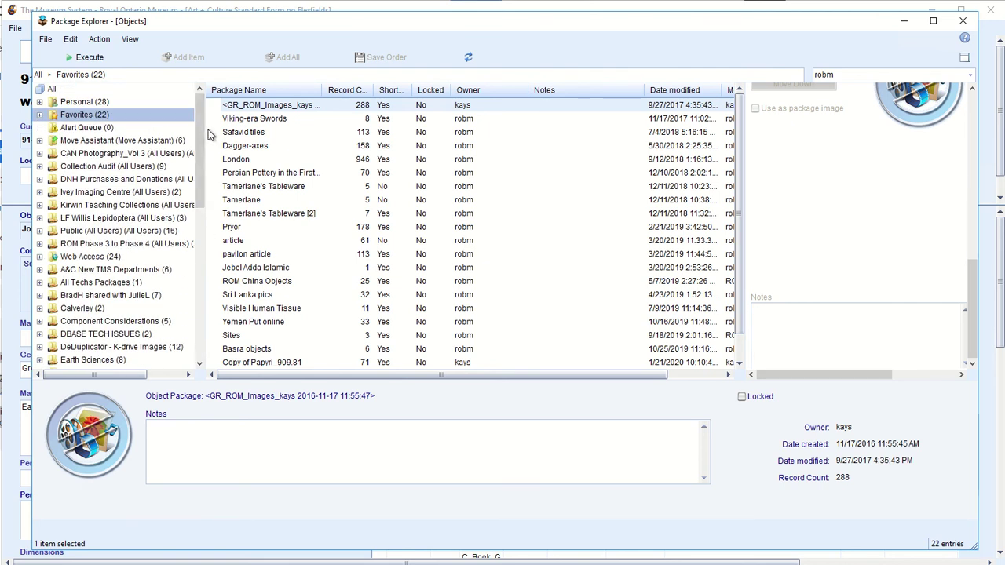
left_click(45, 40)
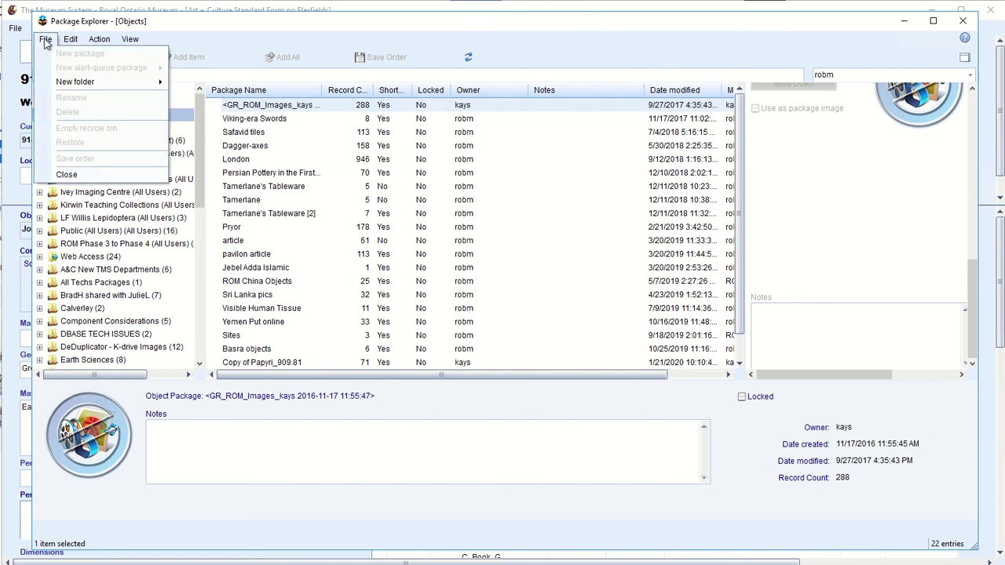
mouse_move(130, 85)
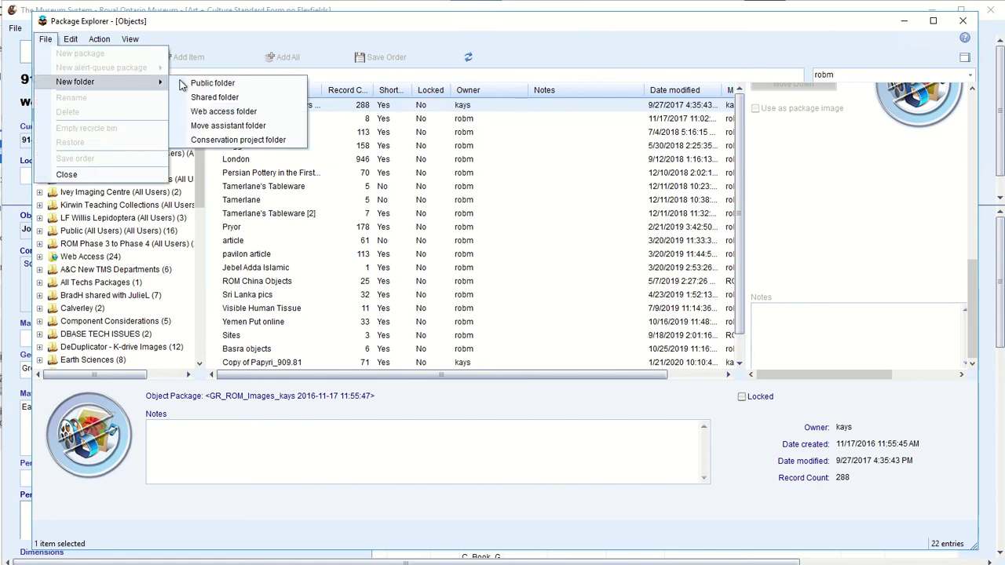
left_click(246, 97)
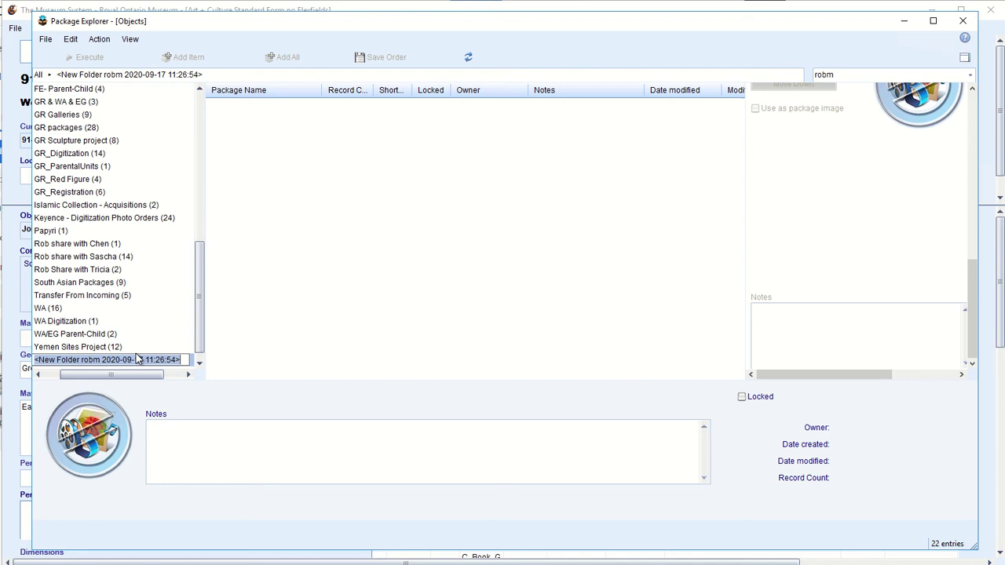
type("D")
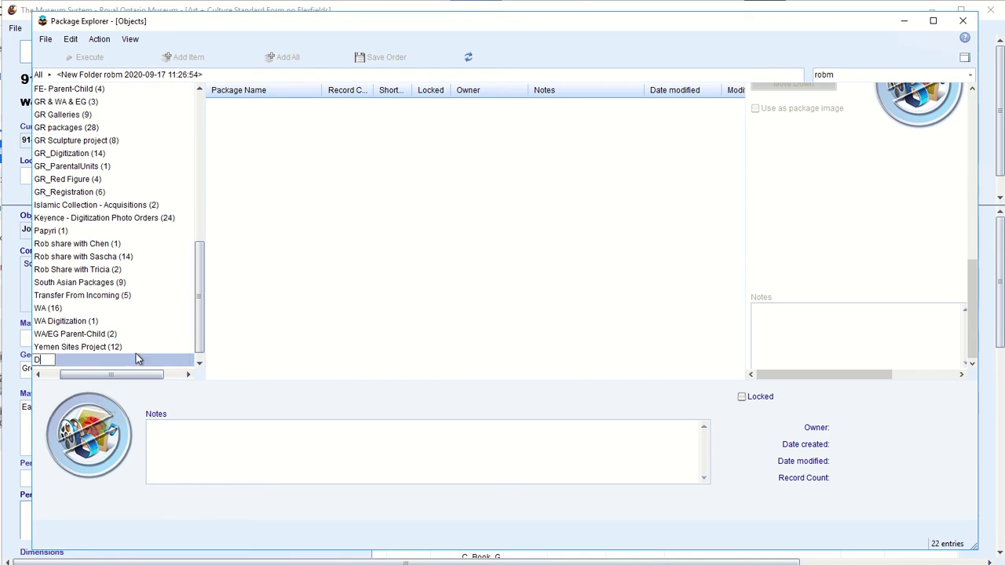
type("oll Exhibition Folder")
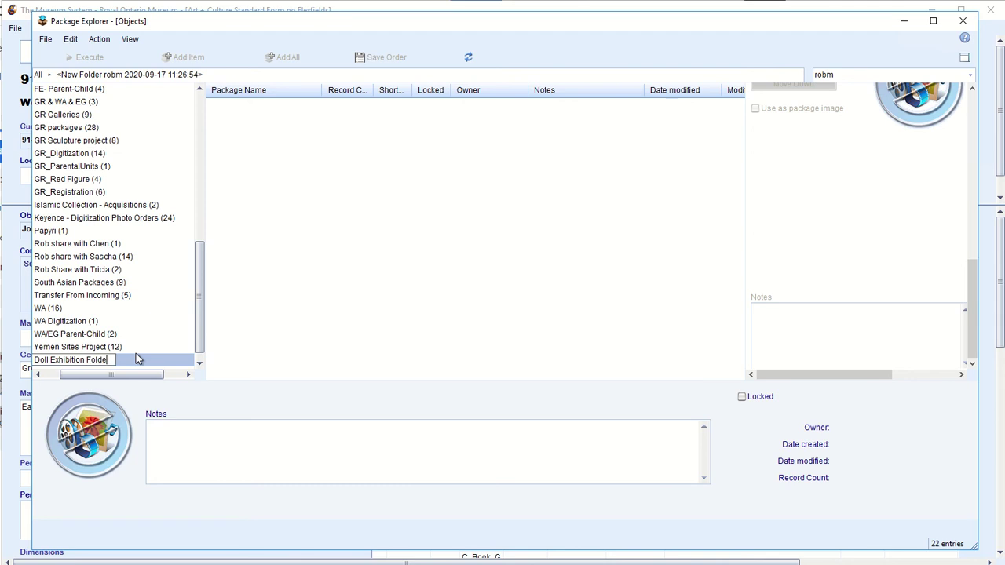
left_click(69, 348)
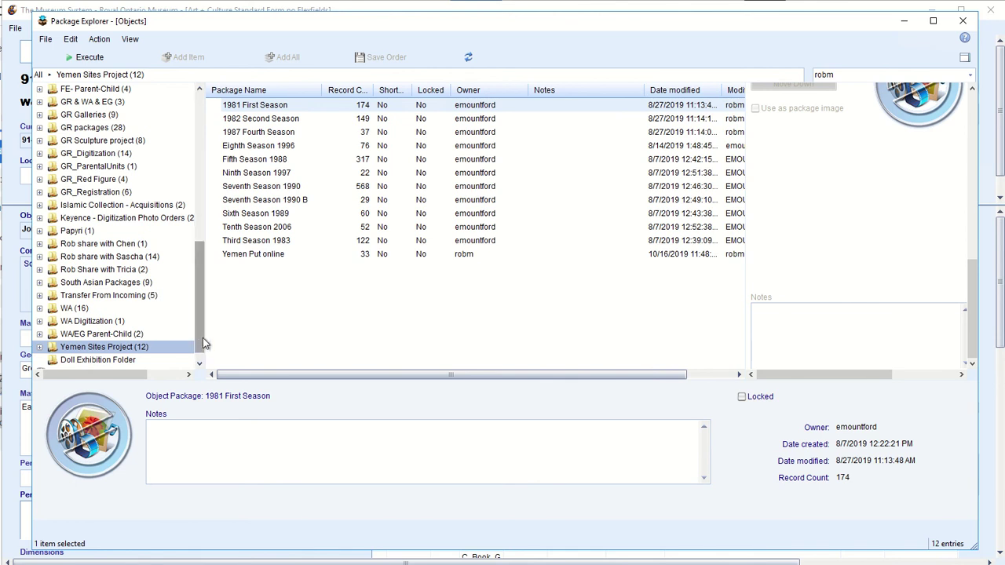
Step: Cut the Doll X package from the Personal folder
left_click_drag(199, 342, 201, 185)
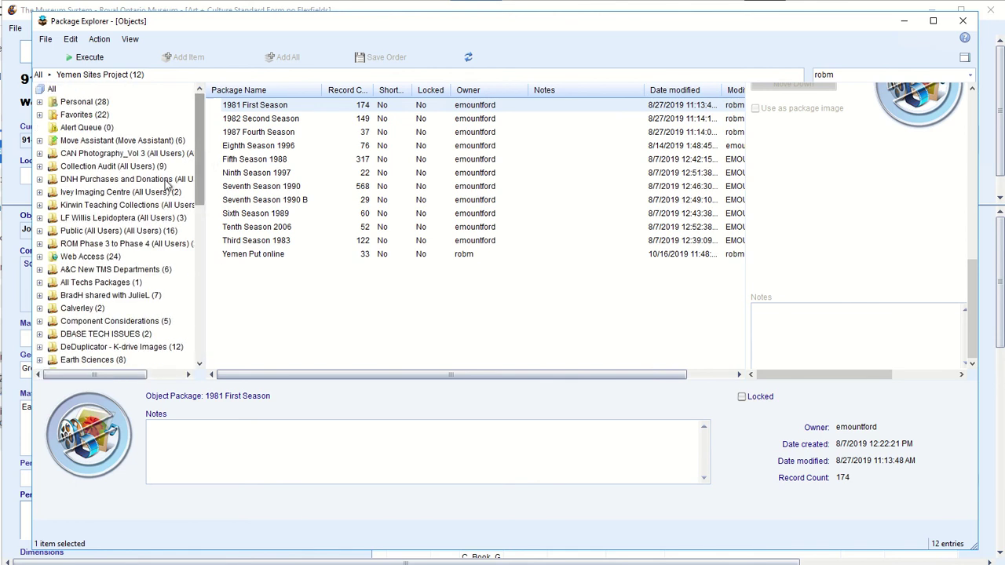
left_click(39, 101)
left_click(90, 130)
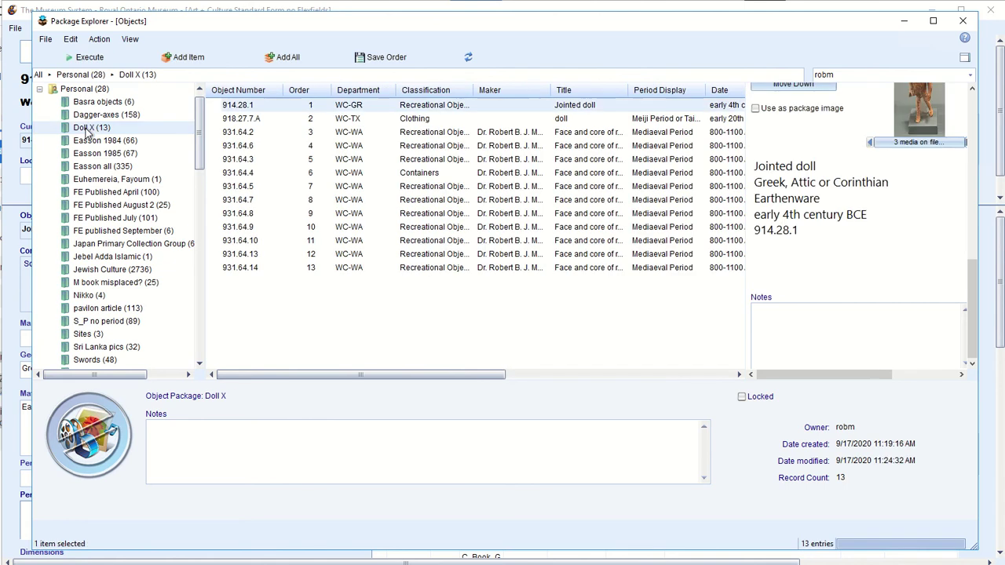
right_click(88, 131)
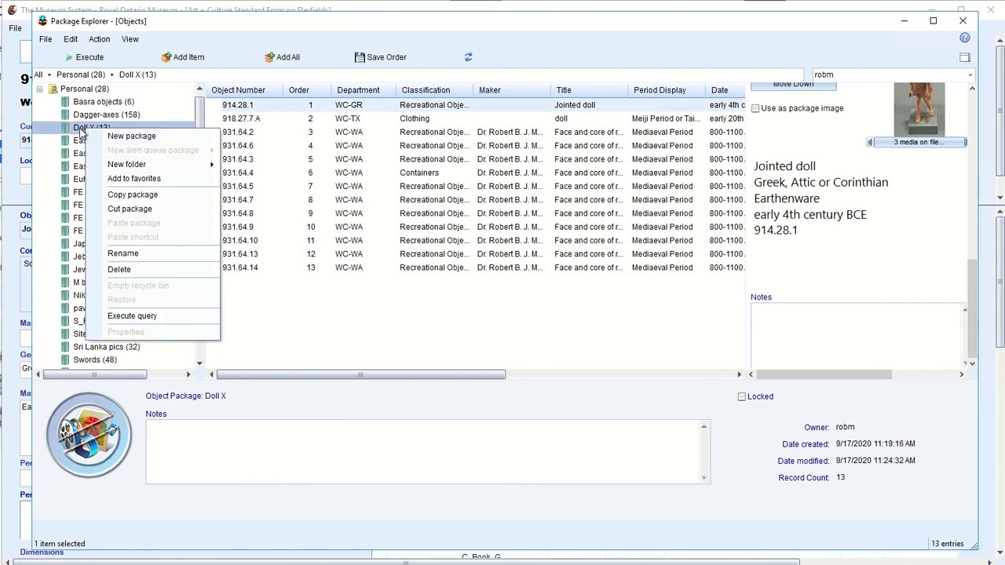
left_click(124, 213)
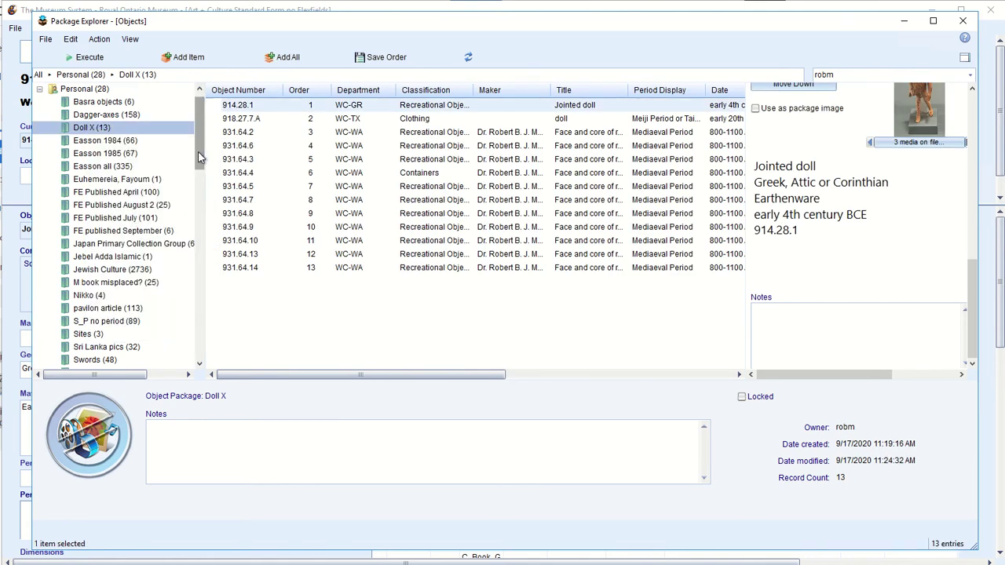
Step: Paste Doll X into the Doll Exhibition Folder and expand the folder to confirm
left_click_drag(198, 152, 195, 345)
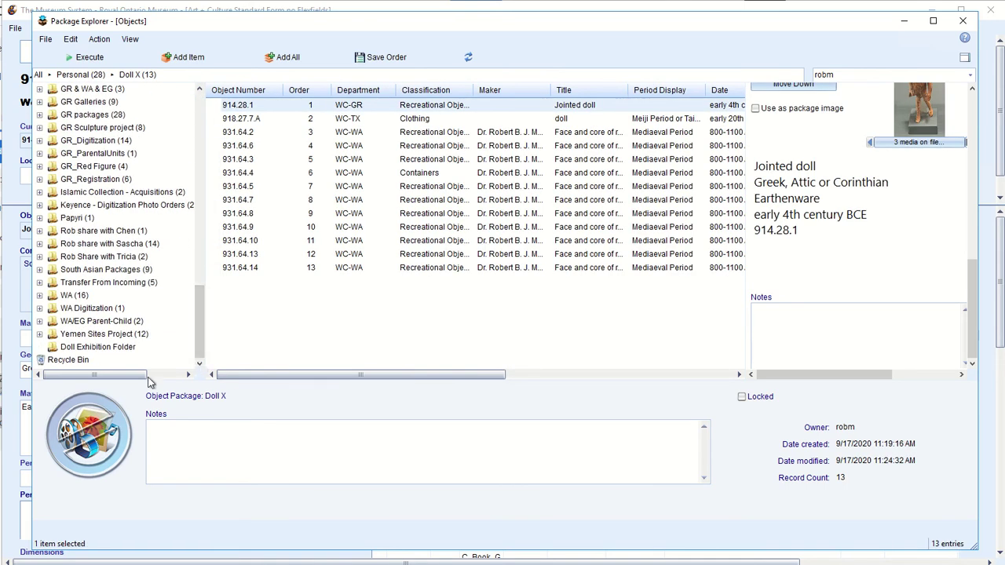
left_click(91, 350)
right_click(91, 350)
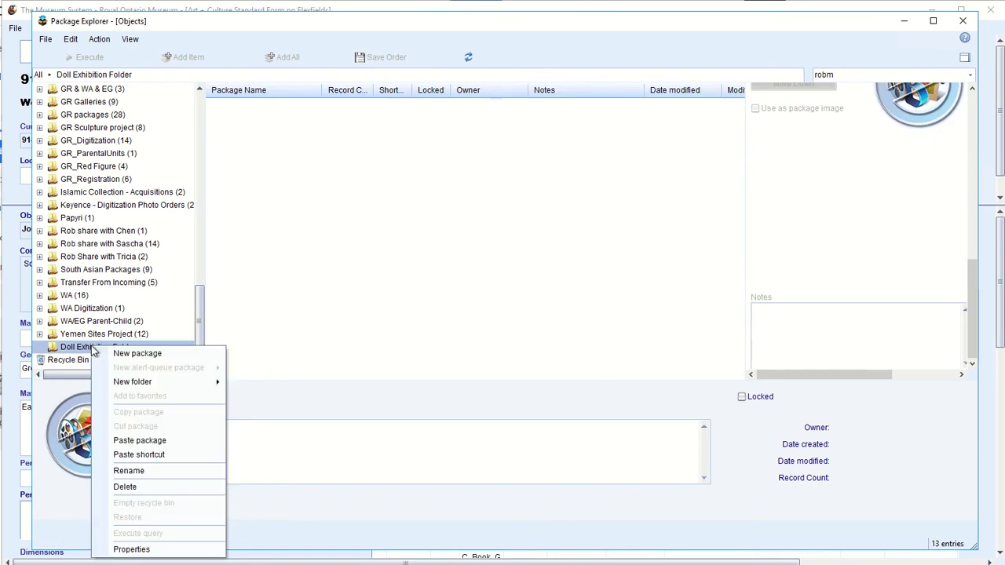
left_click(140, 443)
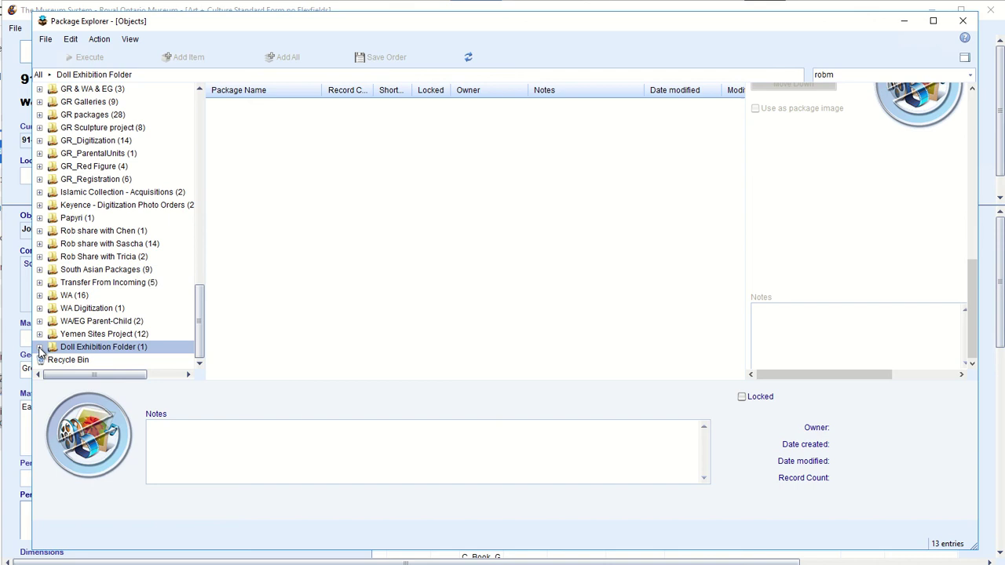
left_click(40, 347)
left_click(85, 347)
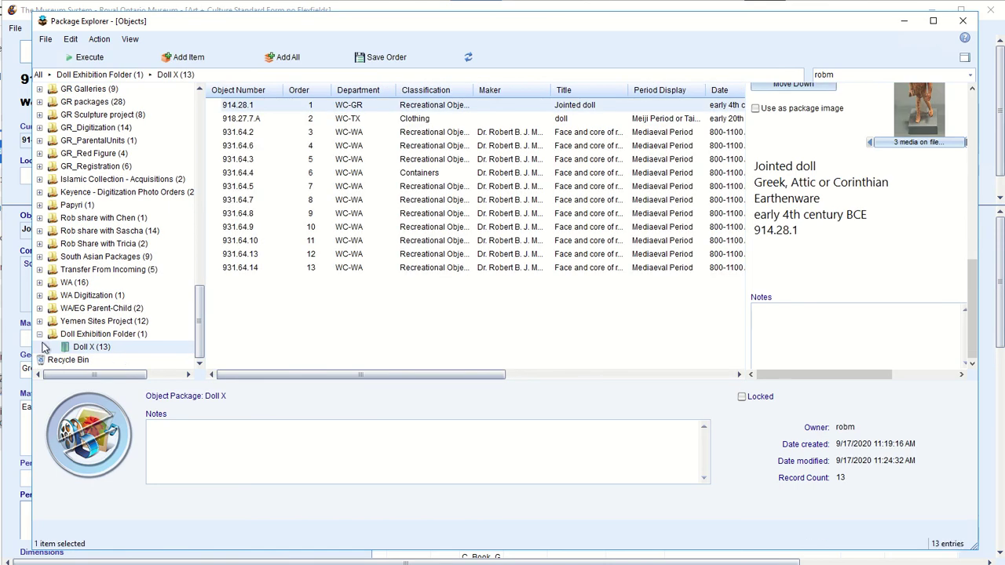
left_click(91, 335)
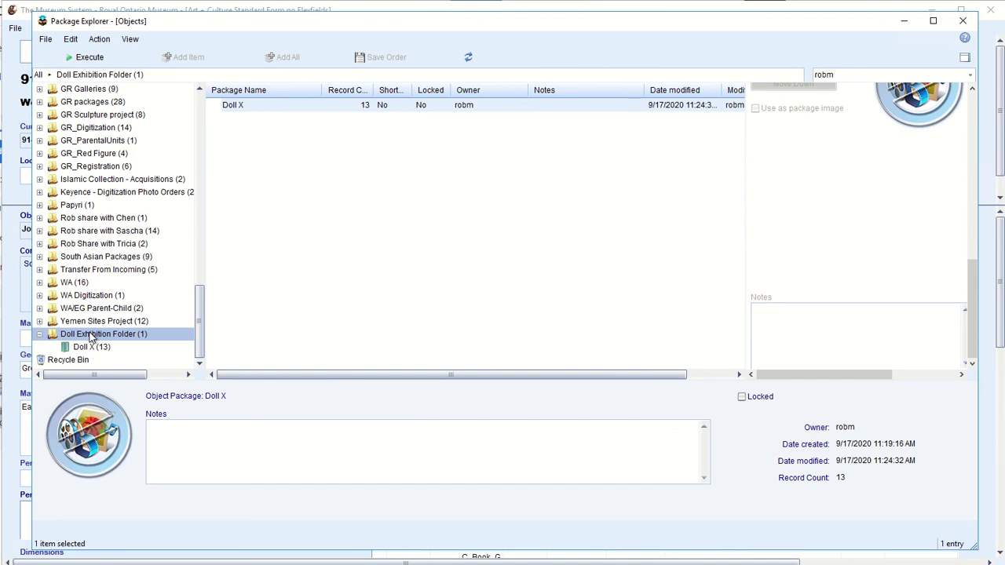
Step: Open the Doll Exhibition Folder's Permissions tab and start adding users
right_click(92, 336)
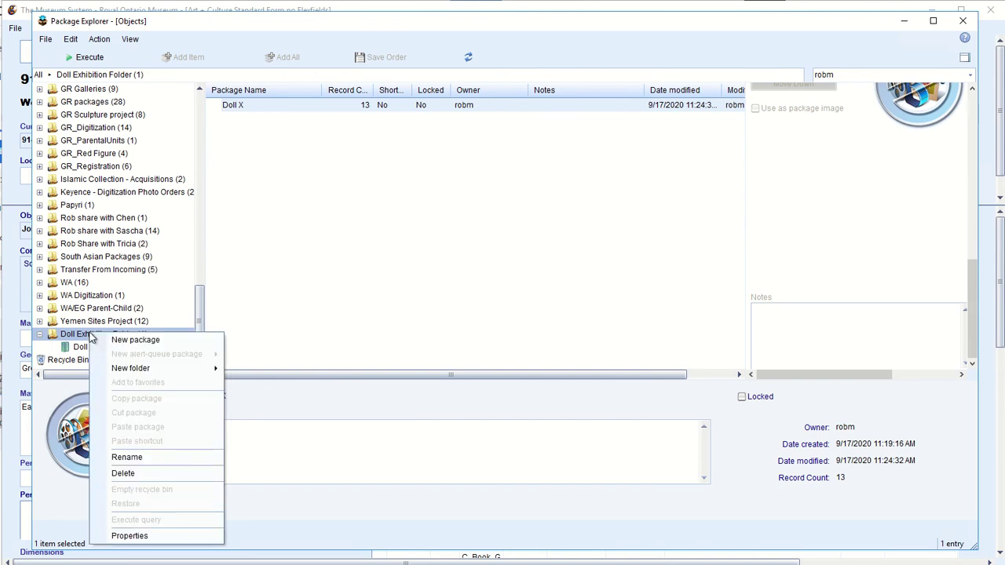
left_click(153, 537)
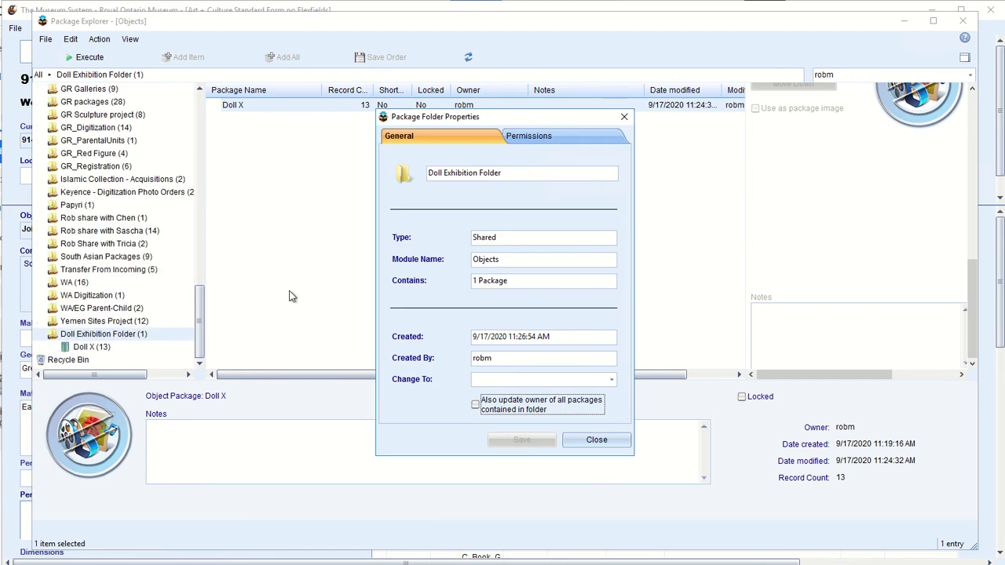
left_click(545, 137)
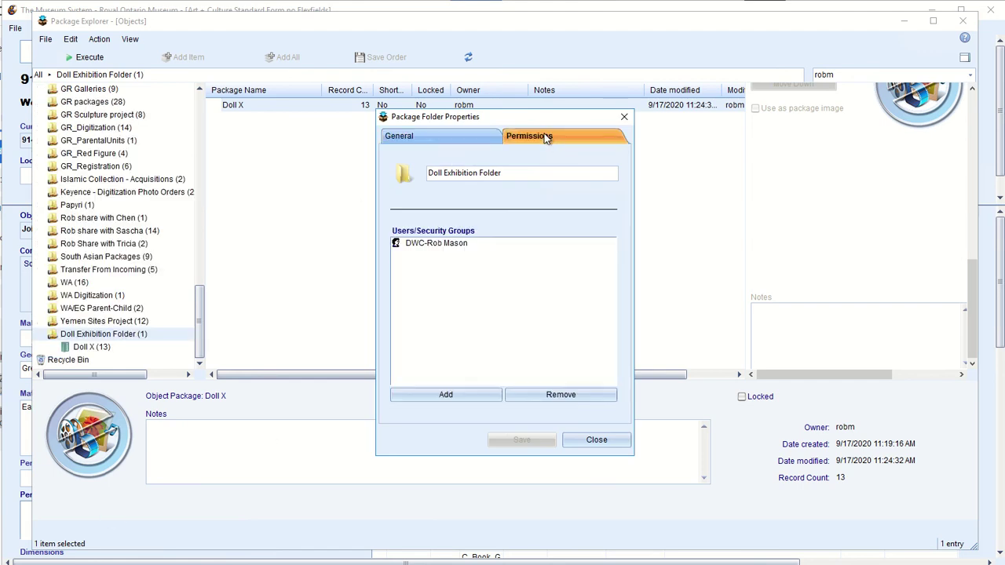
left_click(457, 394)
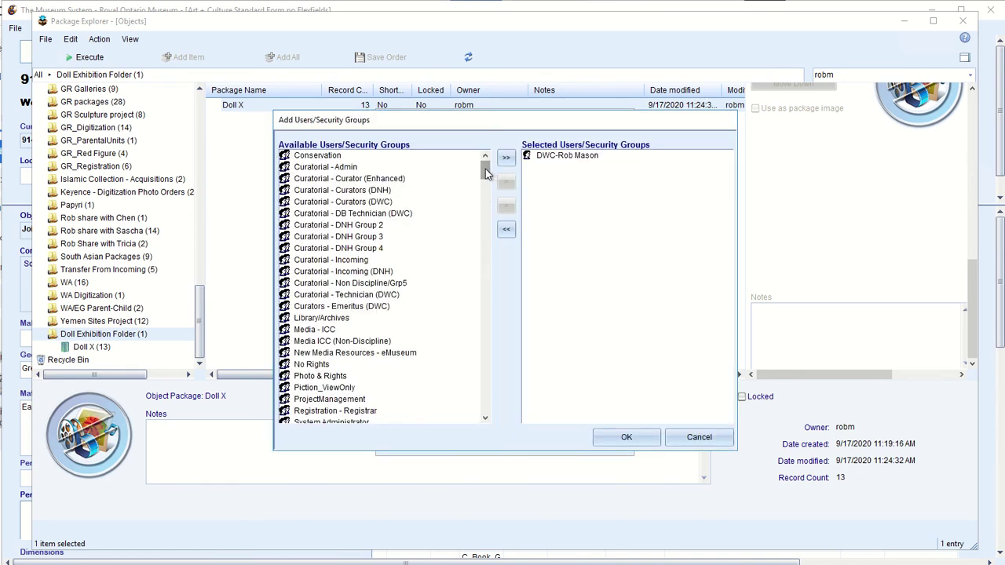
left_click(484, 384)
left_click(484, 384)
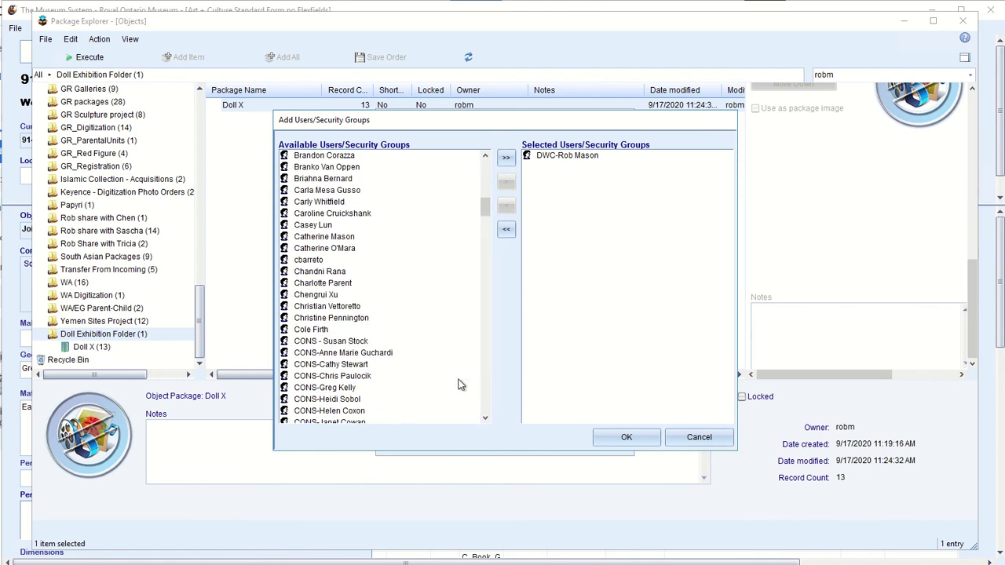
left_click_drag(485, 206, 485, 231)
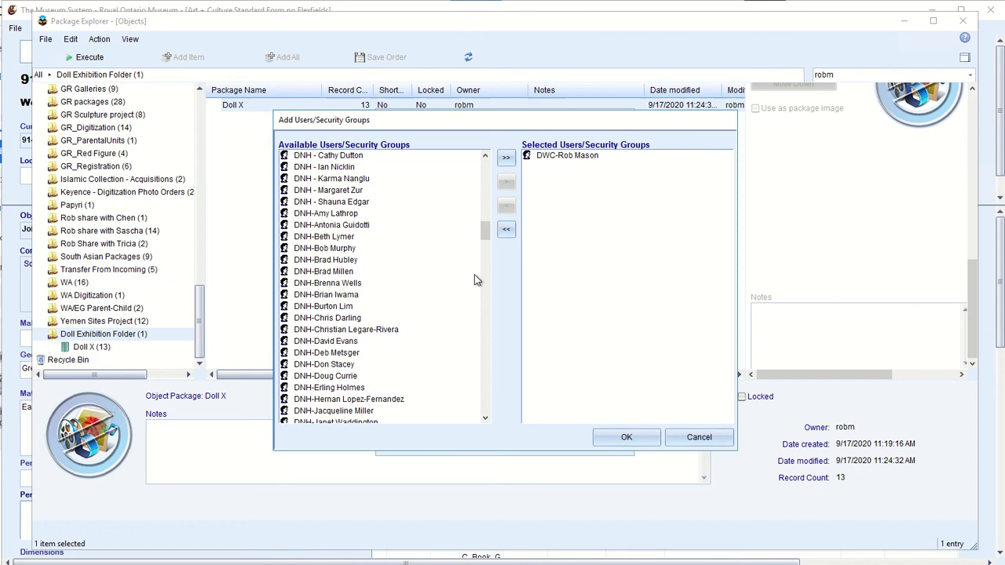
left_click(485, 346)
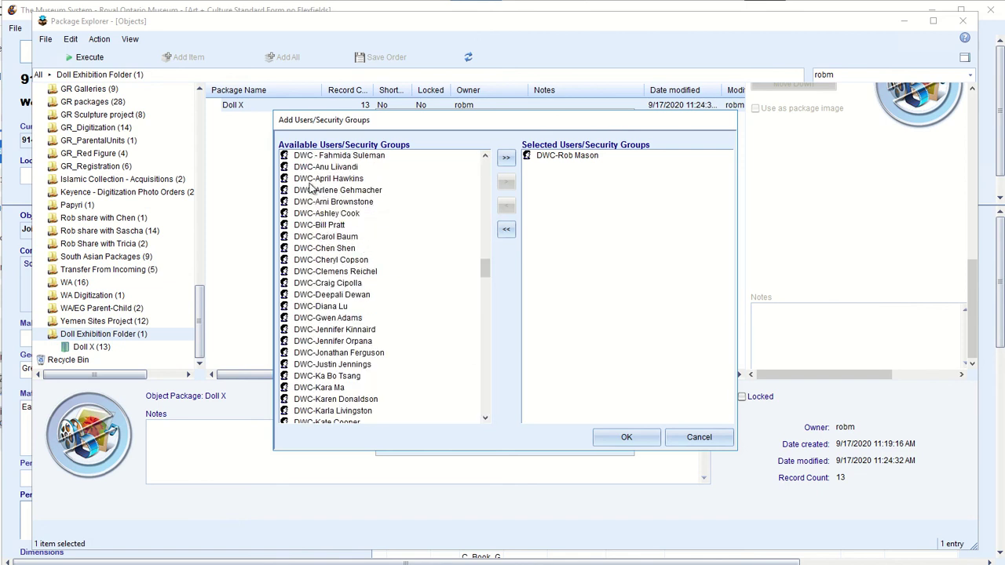
Step: Add three DWC colleagues to the selected users and confirm with OK
left_click(327, 157)
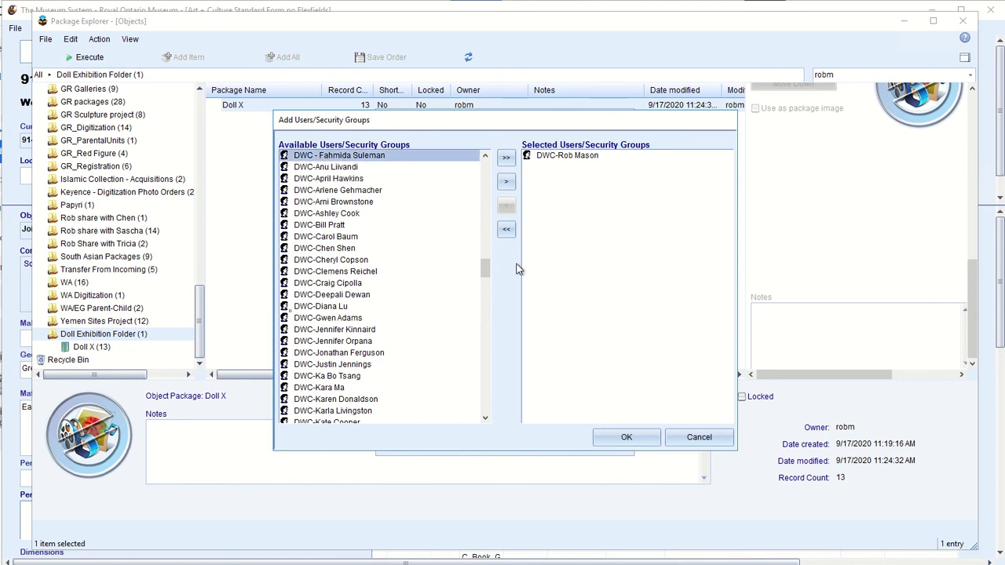
left_click(505, 183)
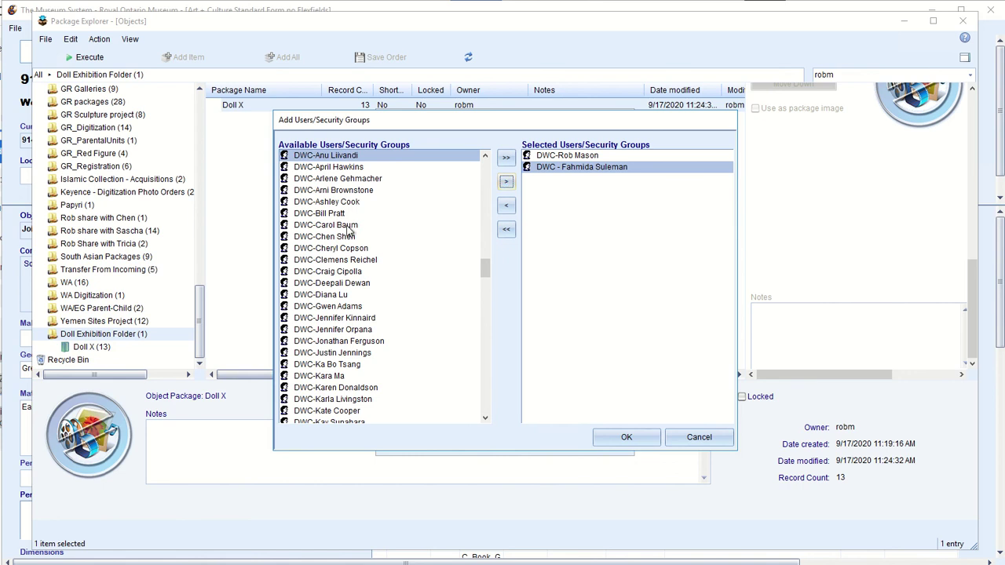
left_click(351, 249)
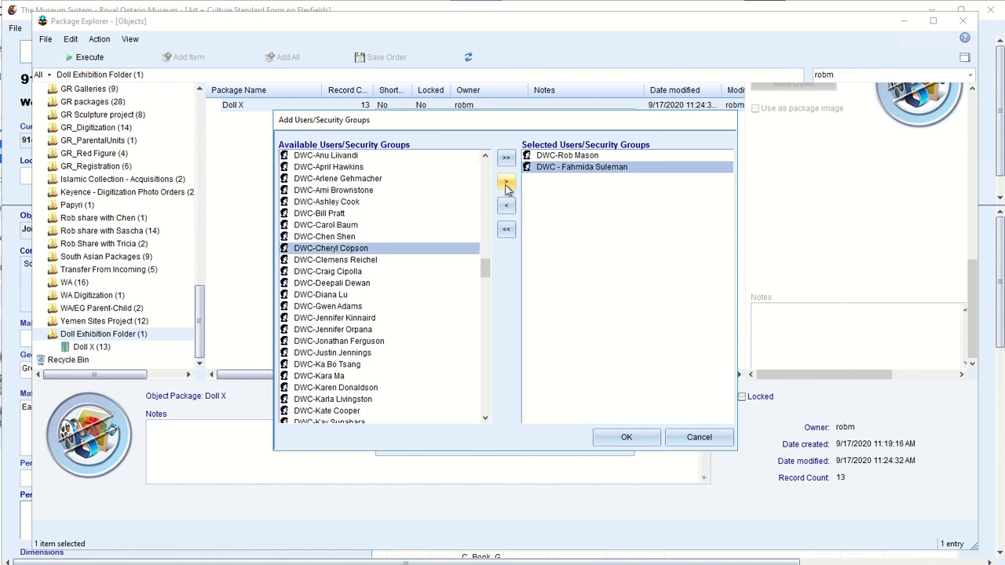
left_click(505, 183)
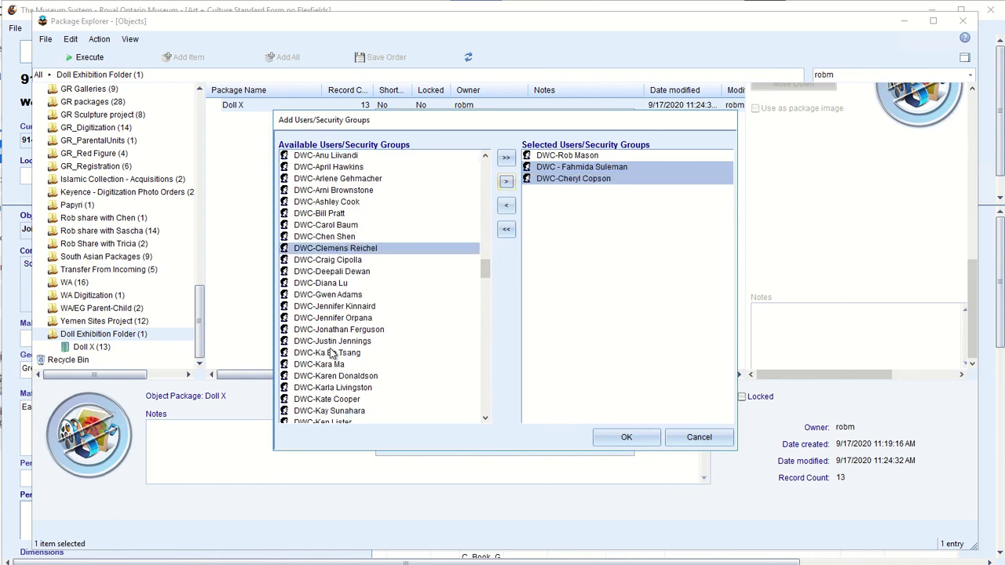
left_click(334, 262)
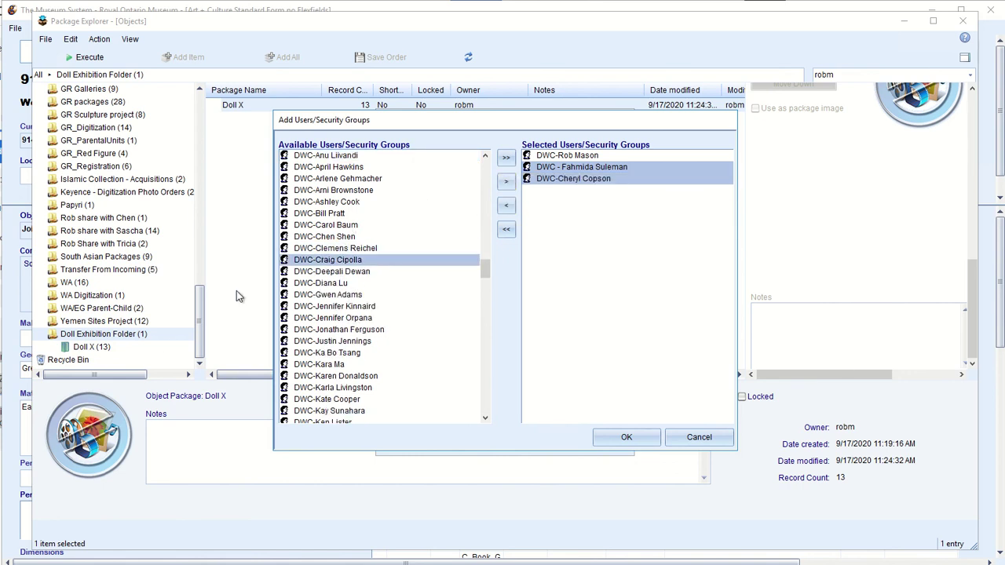
left_click(506, 182)
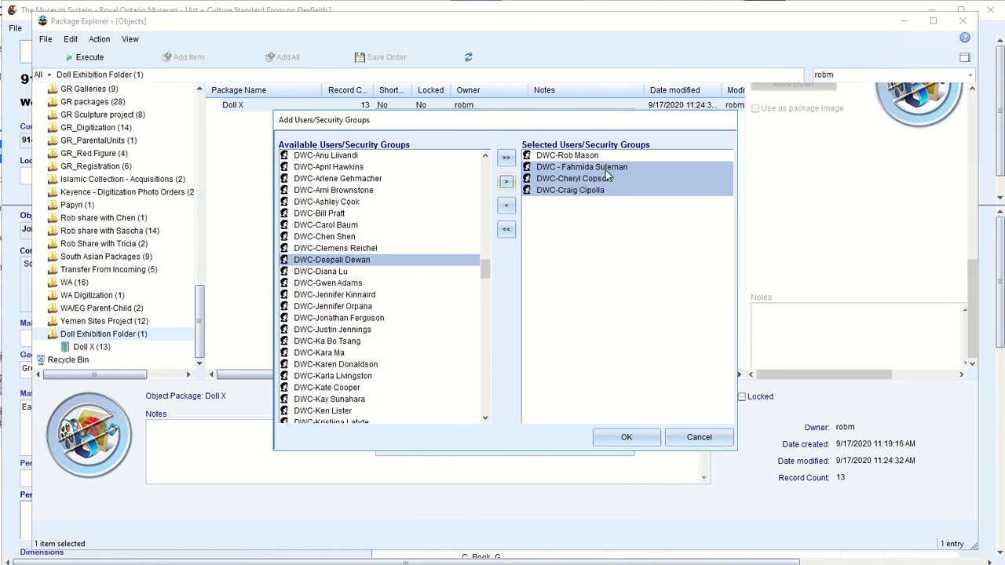
left_click(629, 434)
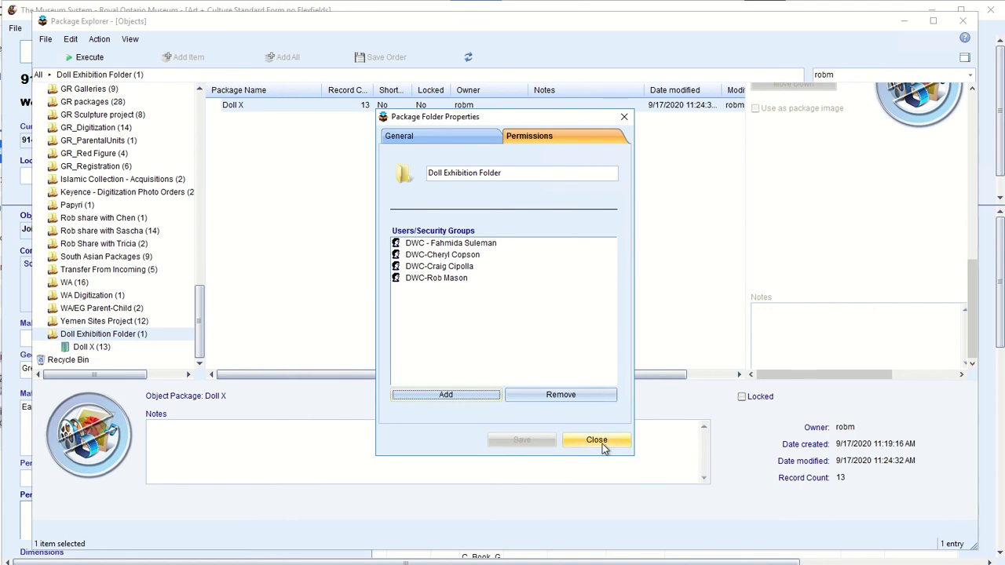
Step: Close the folder properties and open the Doll X package's 13 objects in the Doll Exhibition Folder
left_click(602, 443)
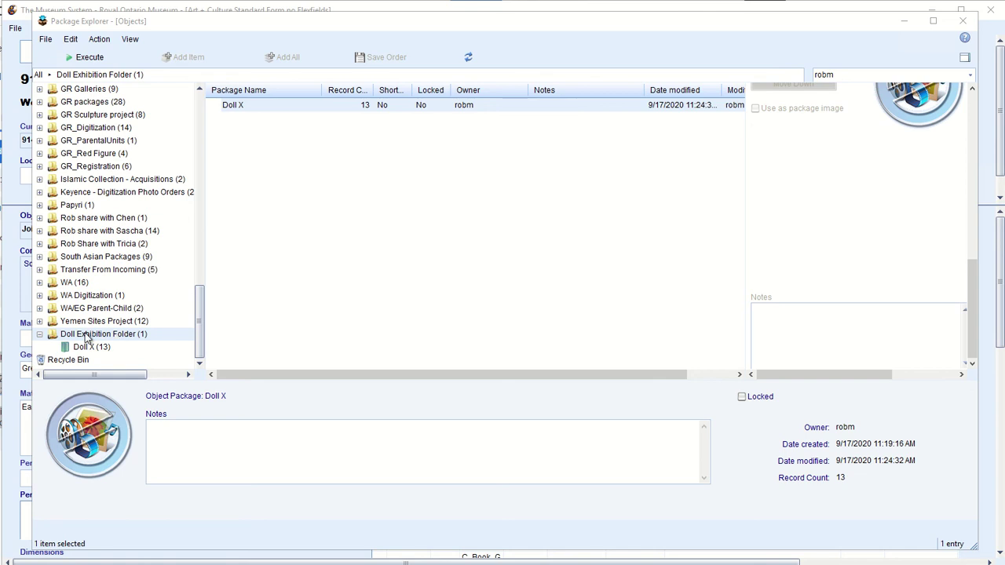
left_click(89, 335)
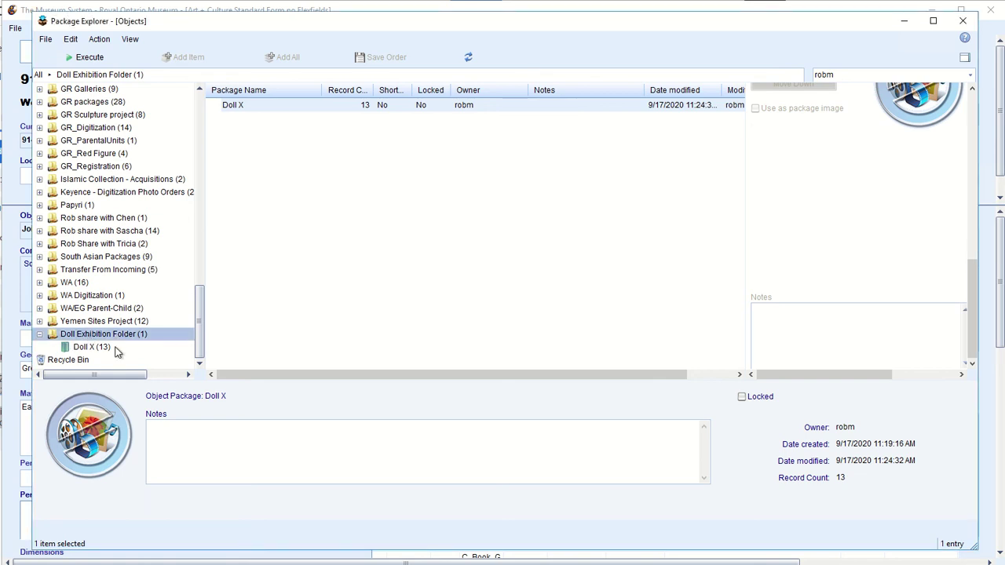
left_click(86, 347)
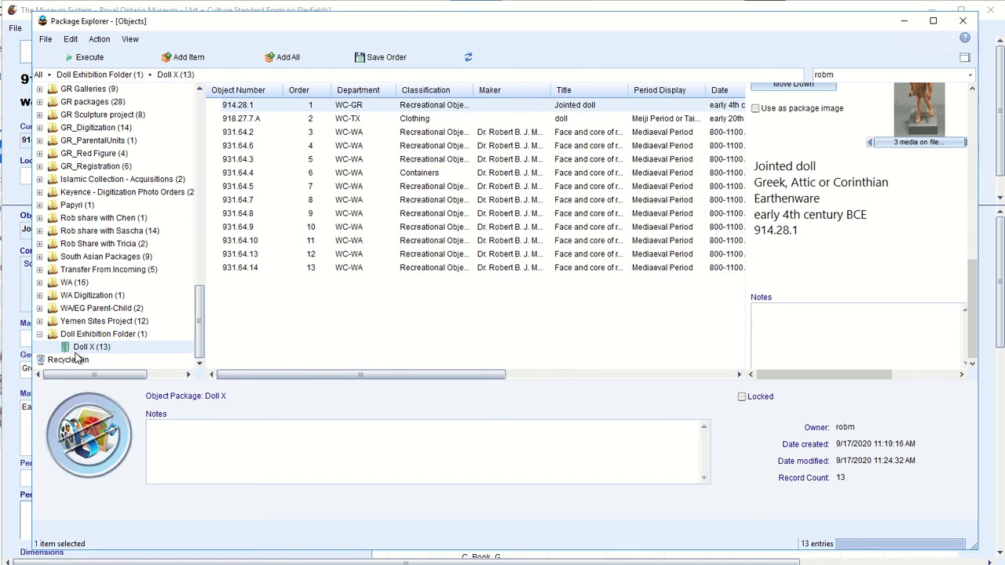
Step: Preview objects 931.64.4, 931.64.7 and 931.64.9 in the Doll X package
left_click(361, 171)
left_click(351, 200)
left_click(444, 228)
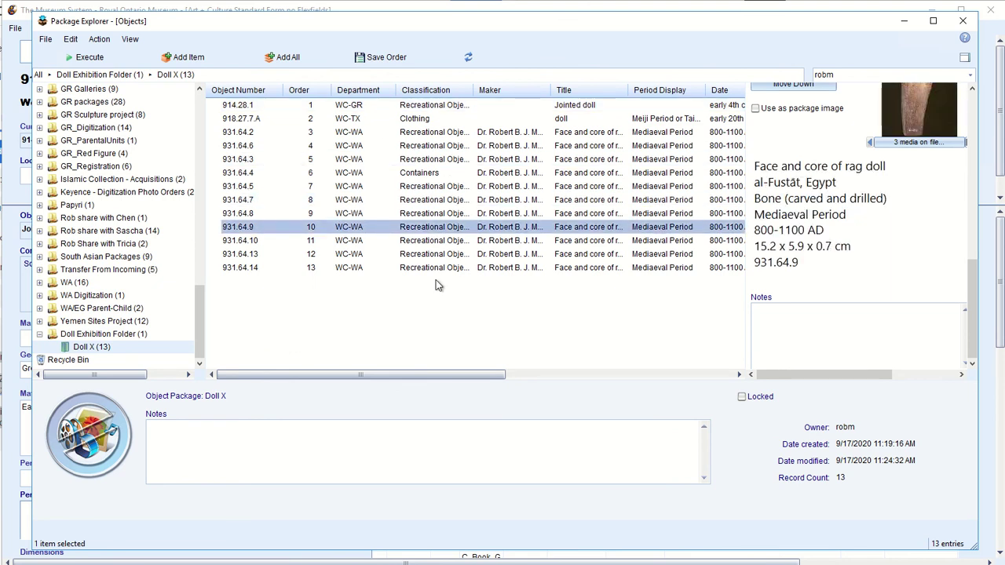